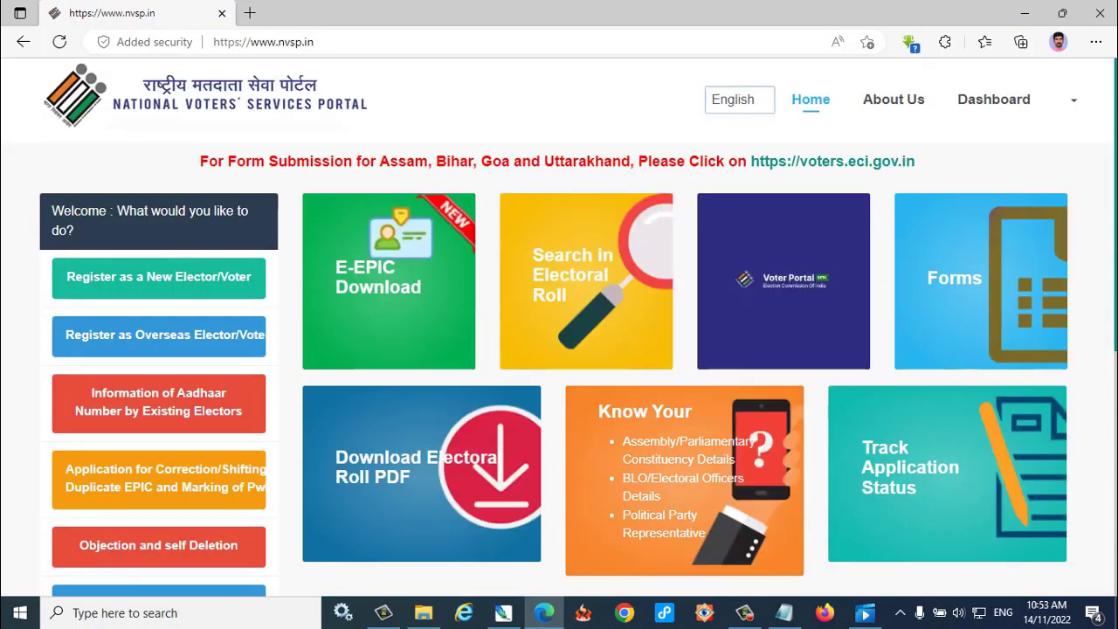
Step: Open Form 6, the application form for new voters, through the new elector/voter registration option
scroll(559, 326, down, 1)
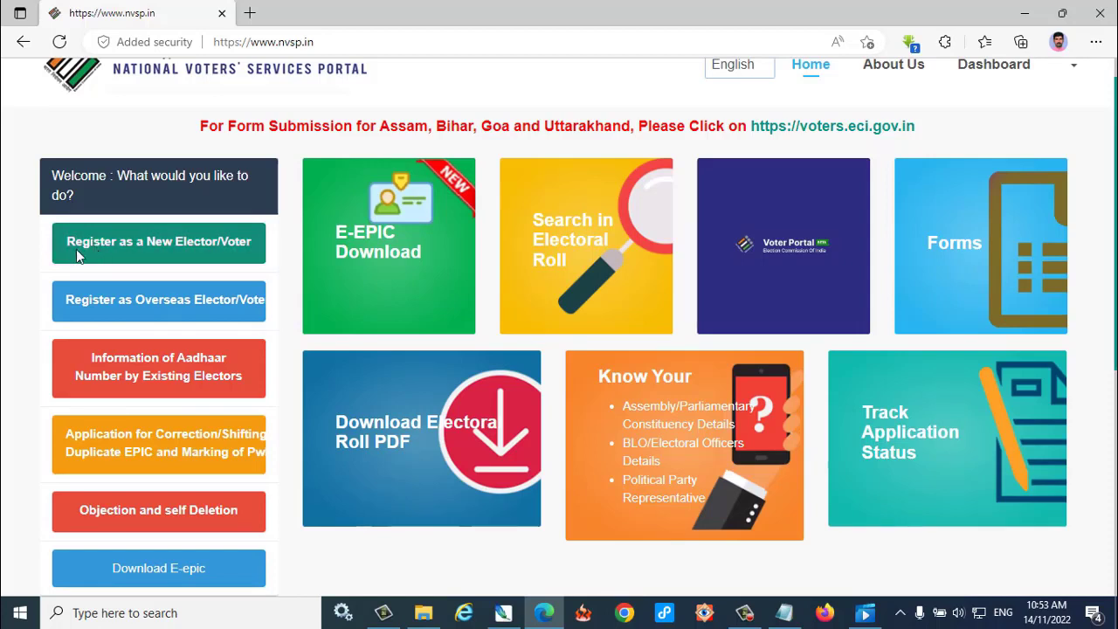
click(203, 247)
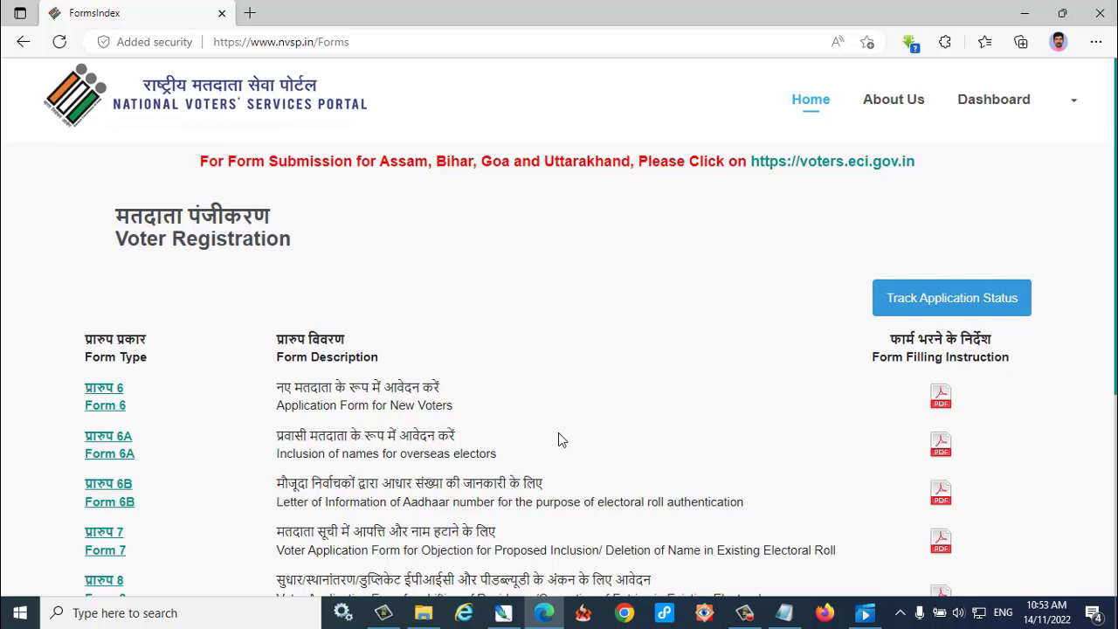
scroll(612, 420, down, 1)
scroll(678, 398, down, 2)
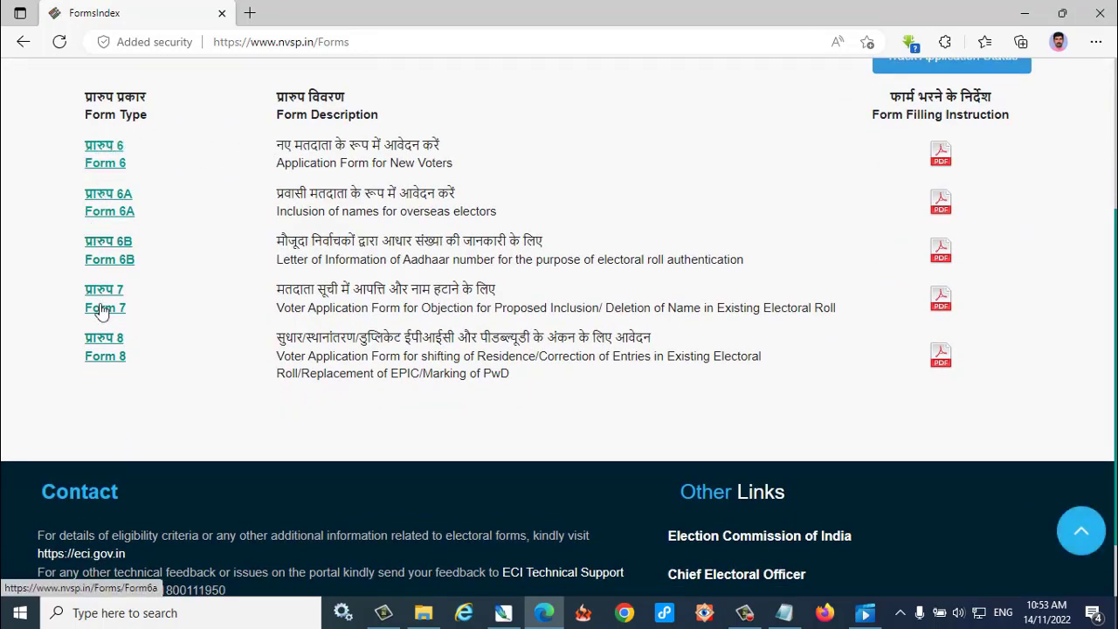
scroll(459, 280, up, 2)
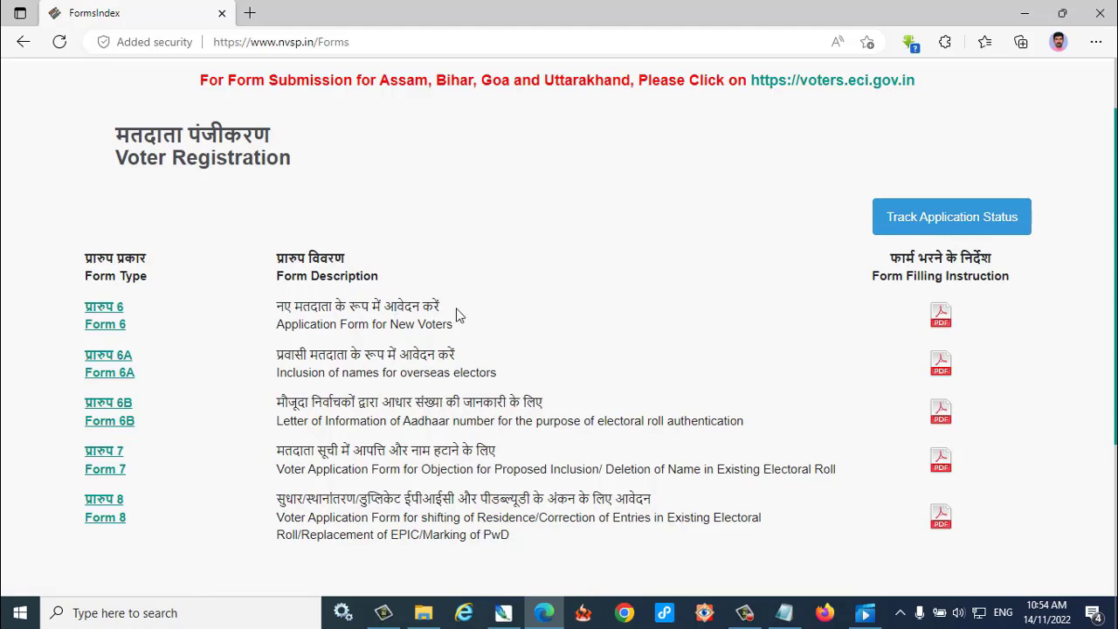
click(100, 319)
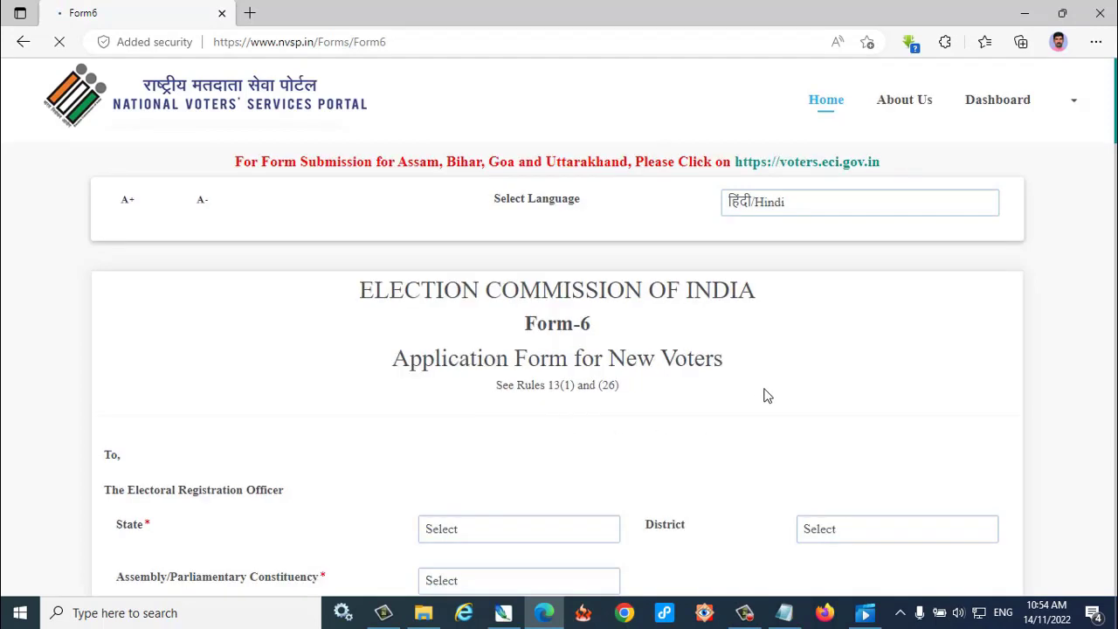
Step: Set the language of the Form 6 application to English
scroll(766, 397, down, 1)
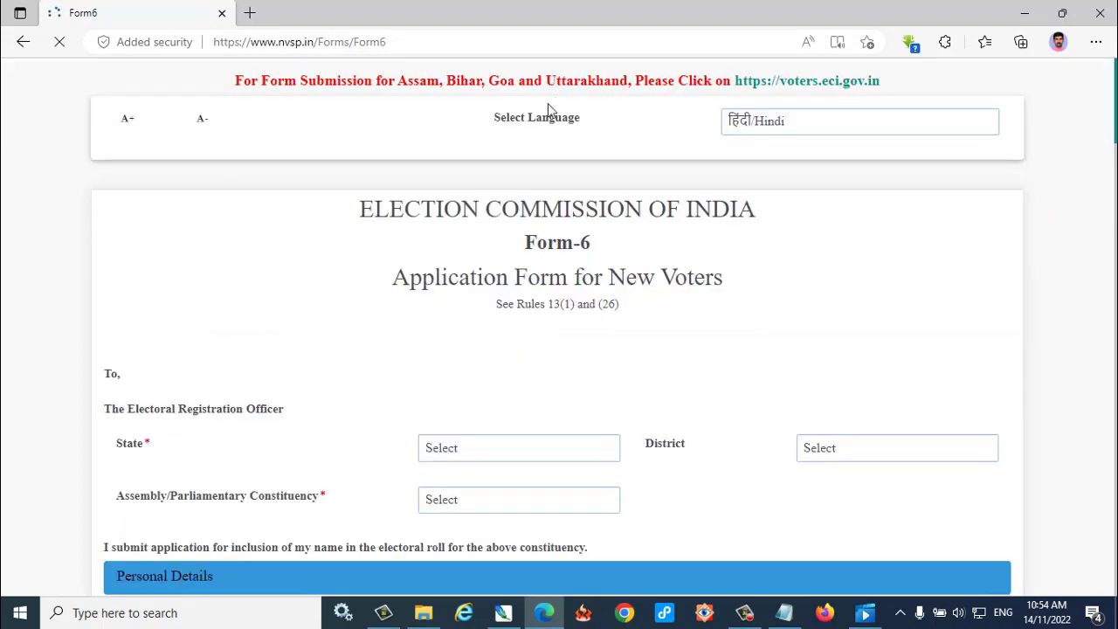
click(810, 121)
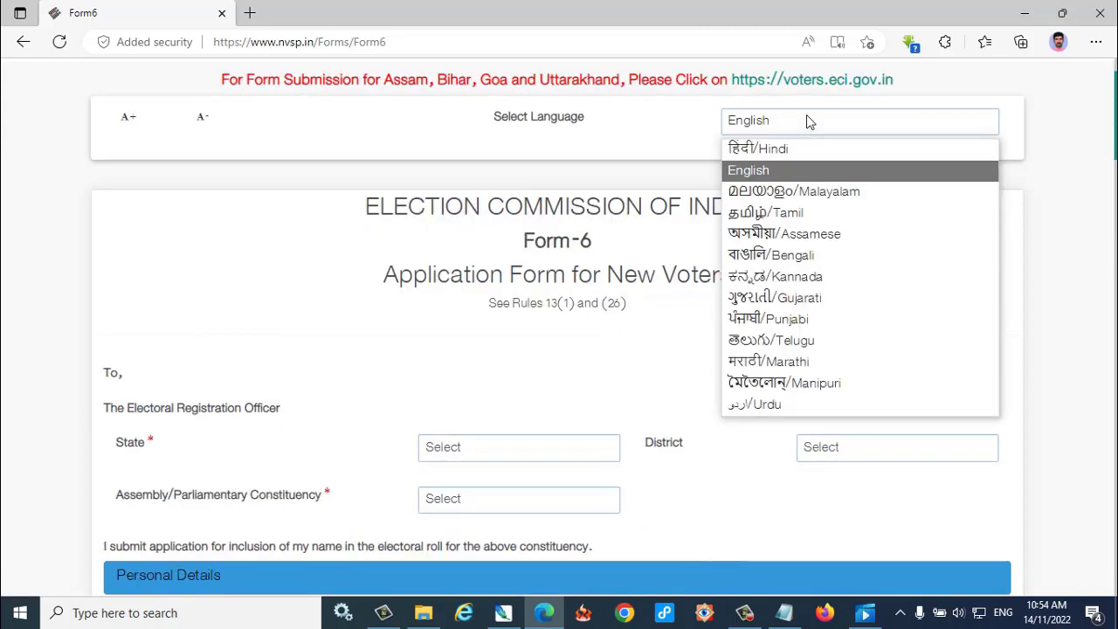
click(774, 150)
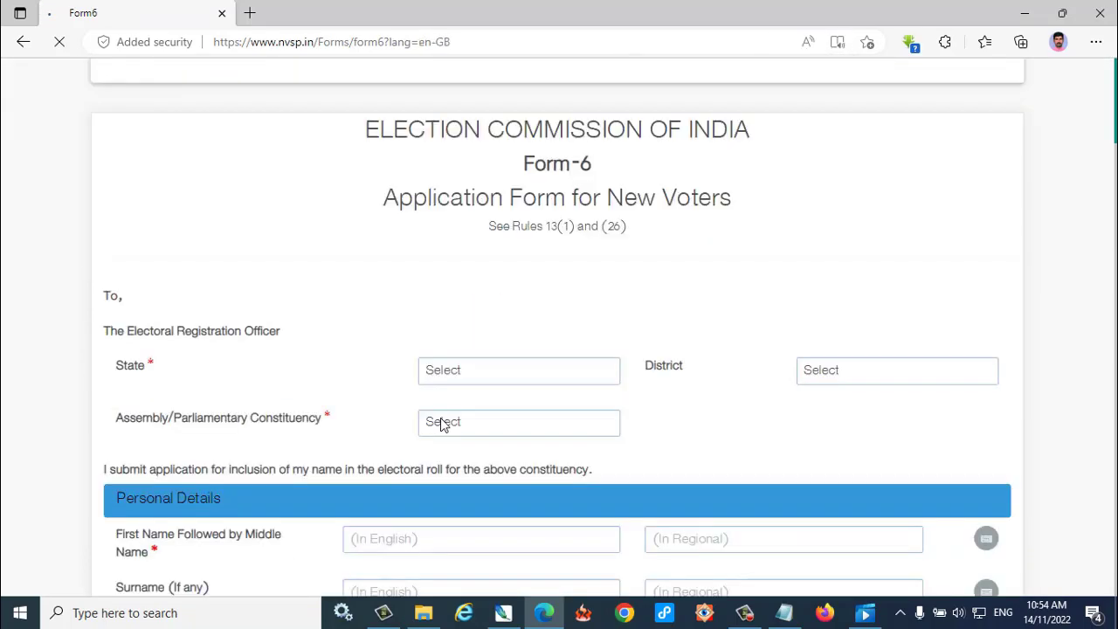
Step: Examine the State, District and Assembly/Parliamentary Constituency fields addressed to the Electoral Registration Officer
scroll(442, 424, down, 1)
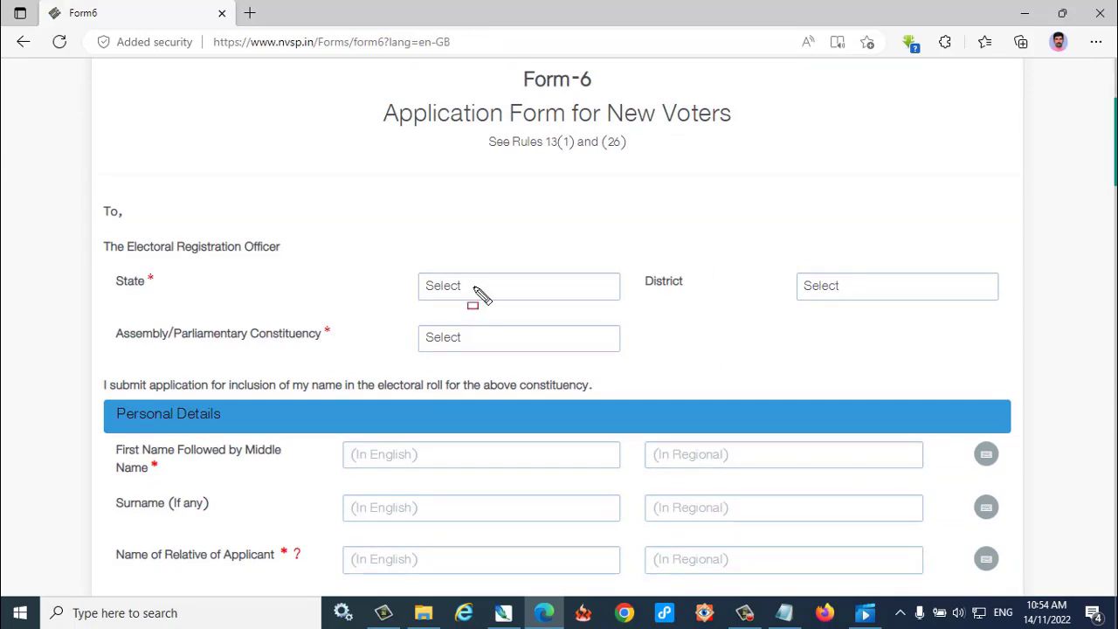
drag(409, 259, 578, 292)
drag(796, 256, 891, 307)
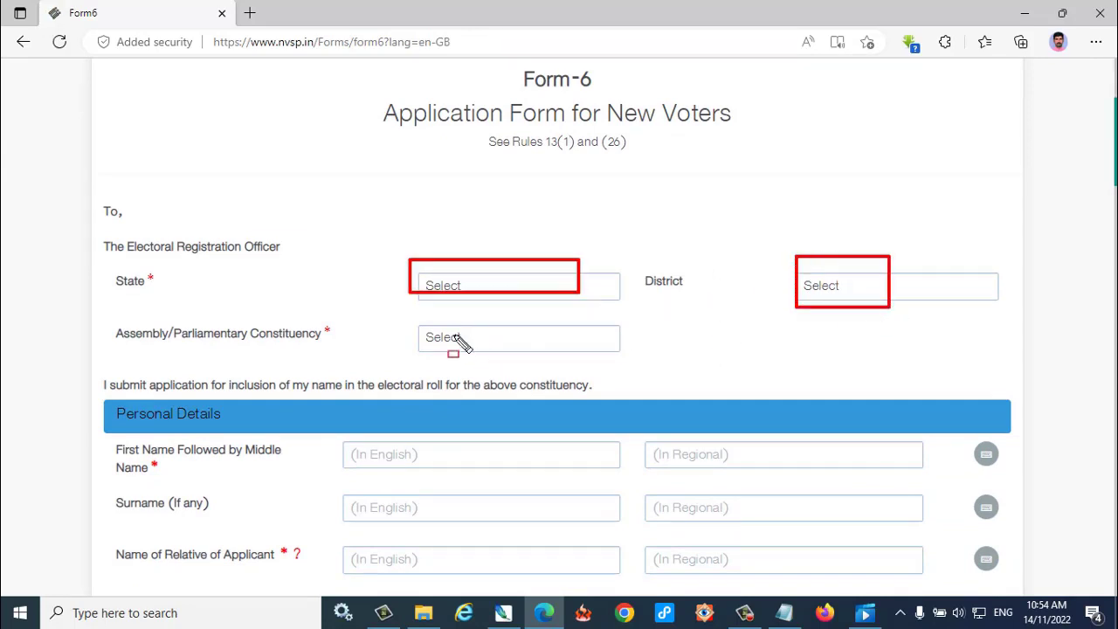
drag(381, 313, 613, 351)
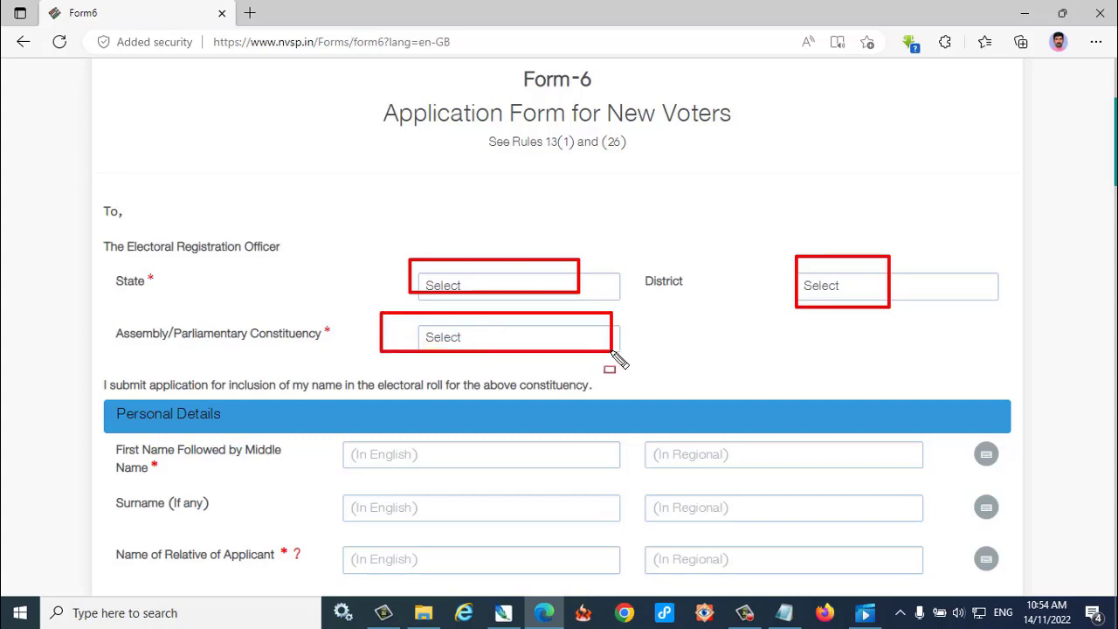
Step: Examine the English and regional-language name and surname fields for the applicant and the relative under Personal Details
scroll(590, 349, down, 3)
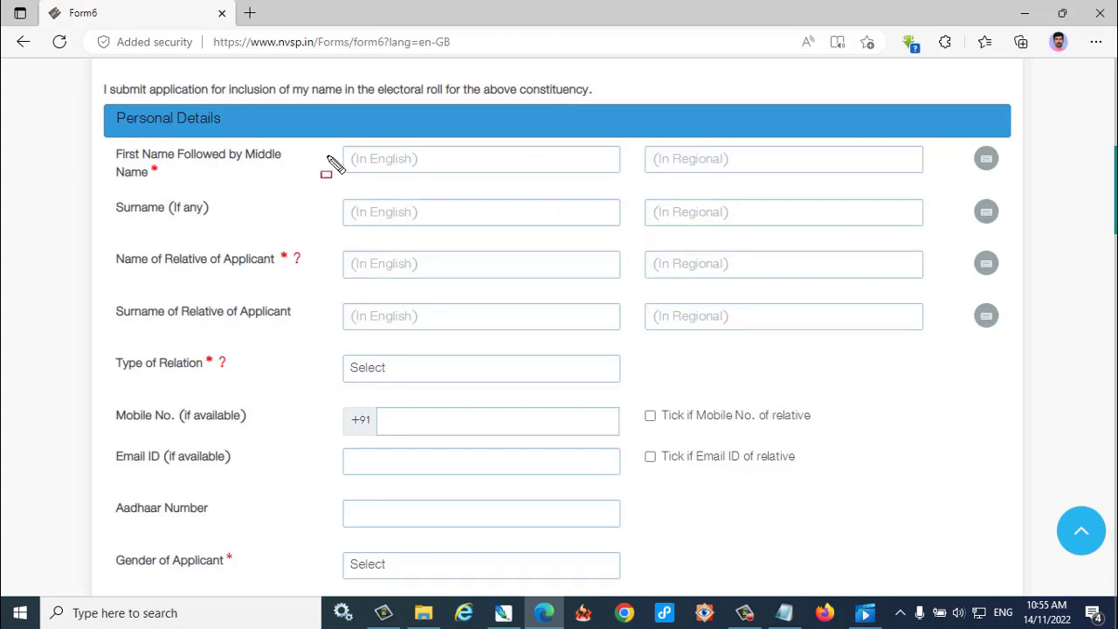
mouse_move(318, 141)
mouse_down()
mouse_move(431, 182)
mouse_move(448, 174)
mouse_up()
mouse_move(644, 140)
mouse_down()
mouse_move(742, 180)
mouse_move(760, 175)
mouse_up()
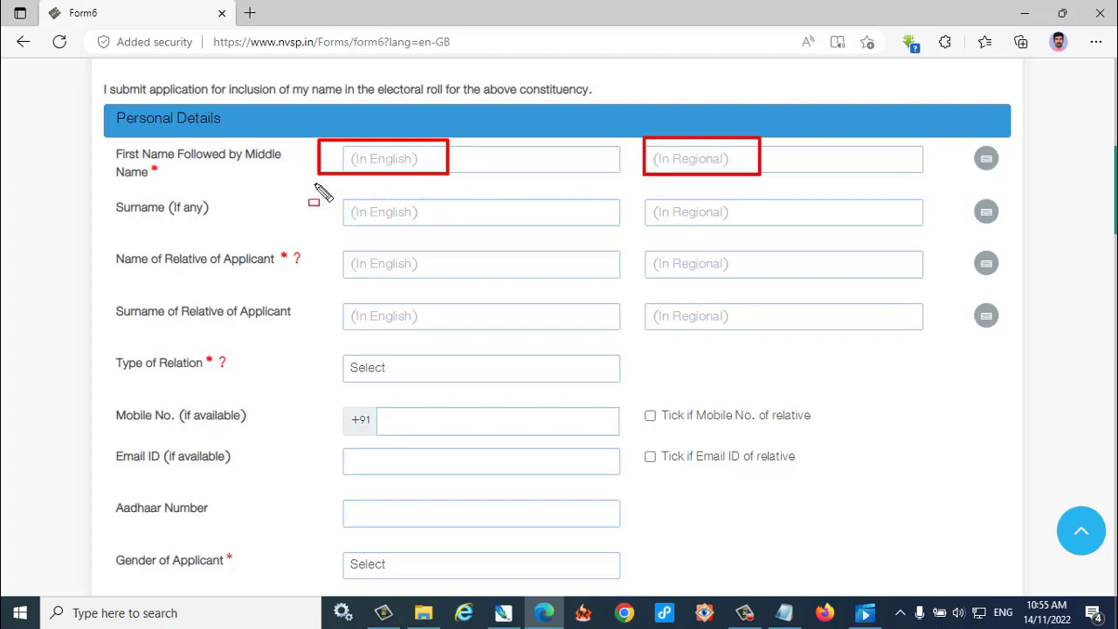
mouse_move(314, 181)
mouse_down()
mouse_move(423, 233)
mouse_move(448, 232)
mouse_up()
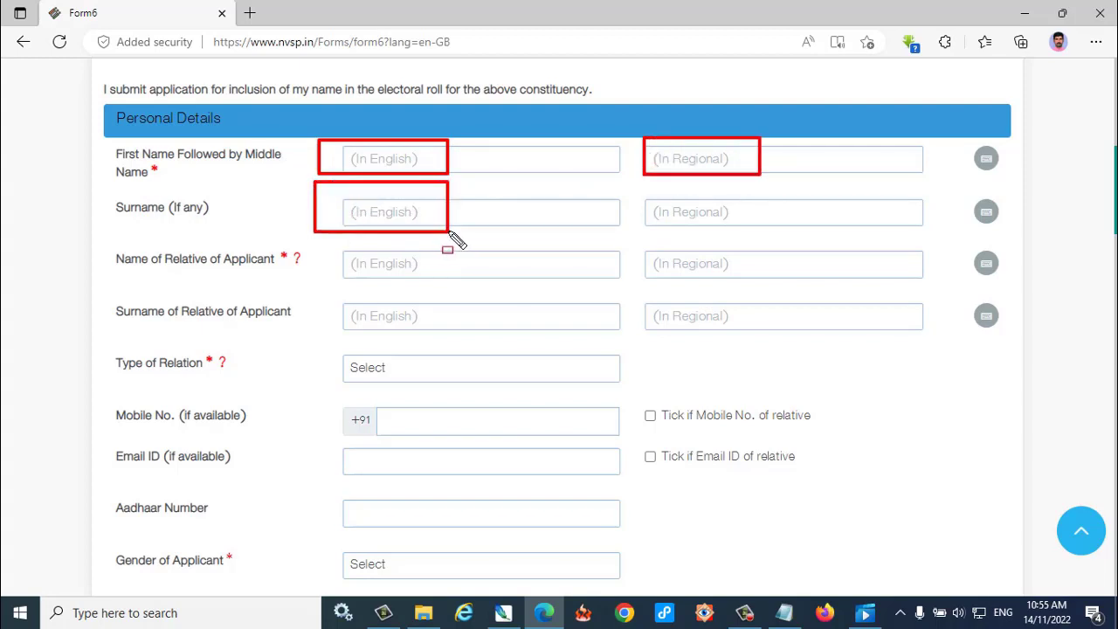
mouse_move(625, 185)
mouse_down()
mouse_move(647, 213)
mouse_move(750, 241)
mouse_up()
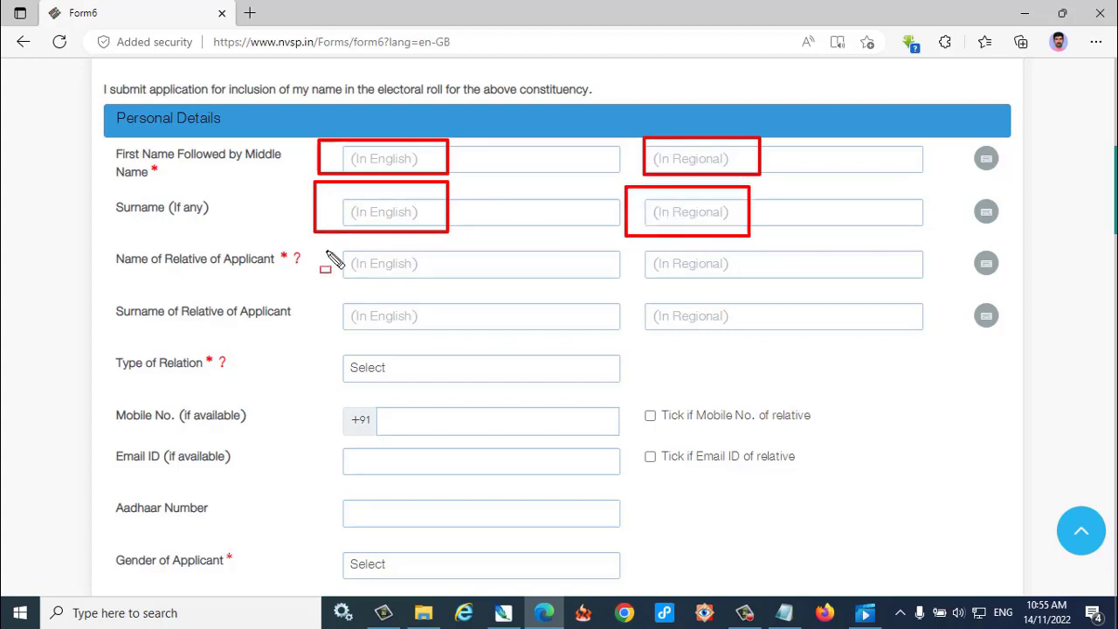
mouse_move(322, 243)
mouse_down()
mouse_move(334, 284)
mouse_move(494, 283)
mouse_up()
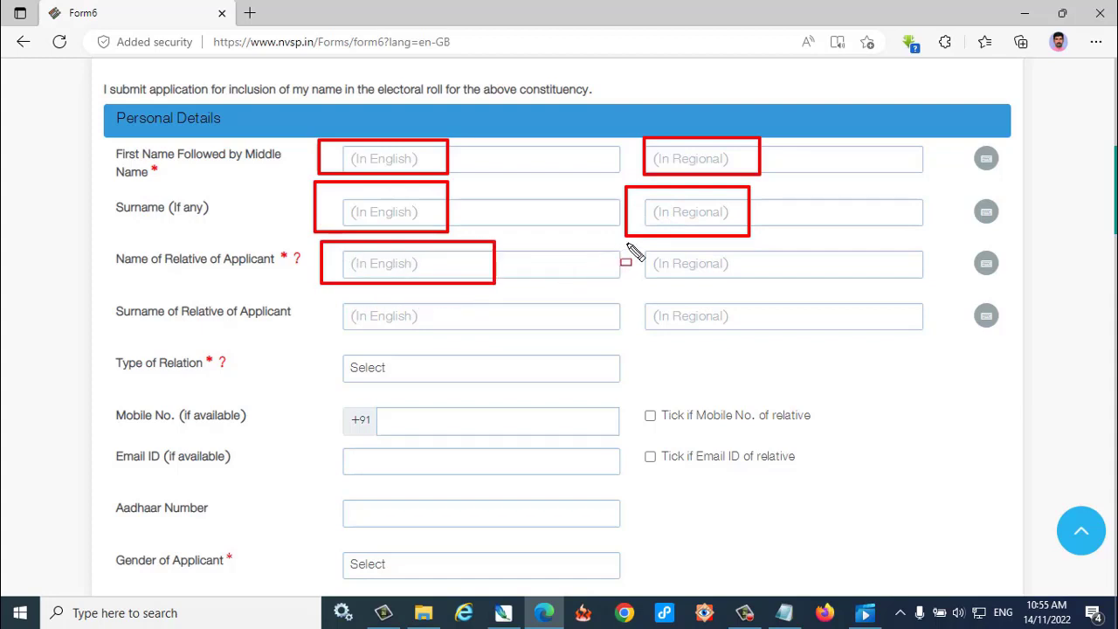
mouse_move(635, 242)
mouse_down()
mouse_move(644, 259)
mouse_move(718, 291)
mouse_move(750, 288)
mouse_up()
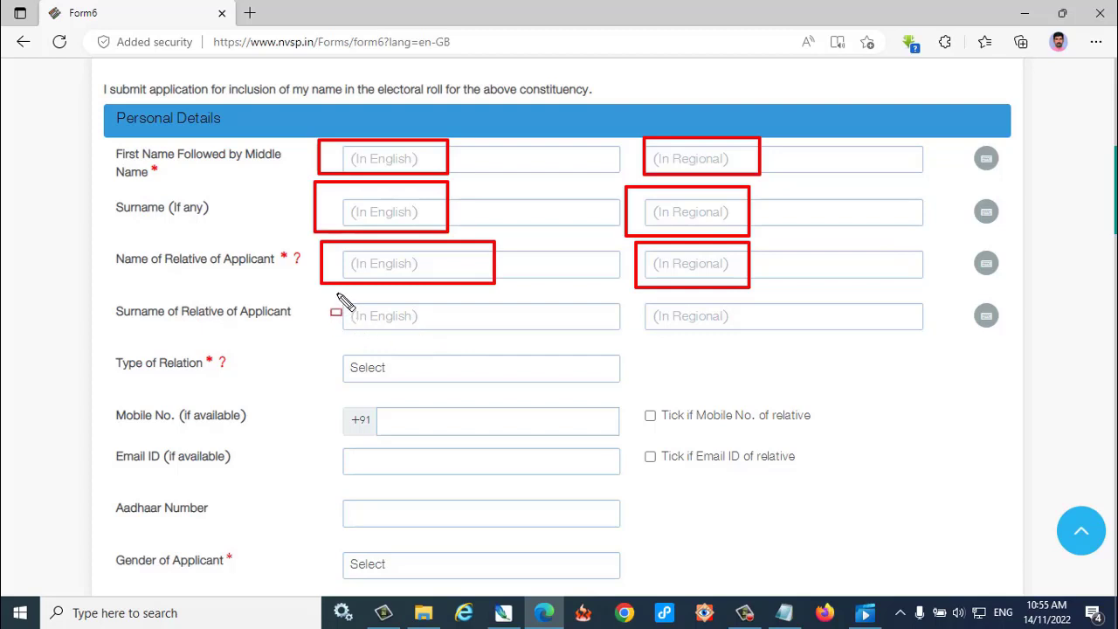
mouse_move(339, 295)
mouse_down()
mouse_move(363, 339)
mouse_move(749, 340)
mouse_up()
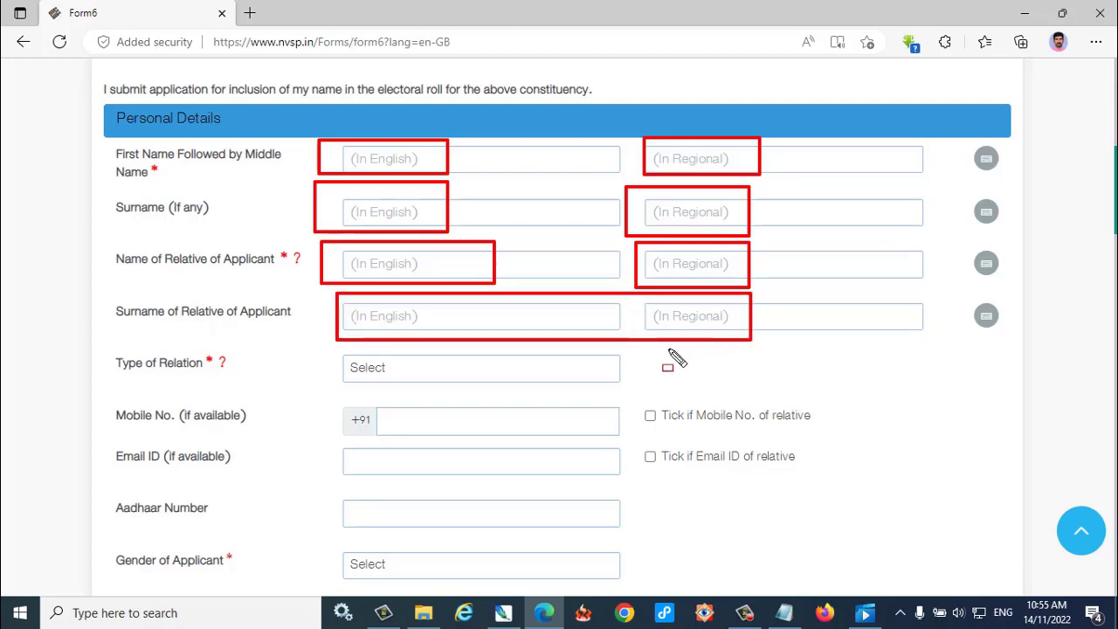
Step: Examine the relation type, mobile number, email ID, Aadhaar number and gender fields, including the options marking contact details as a relative's
mouse_move(309, 341)
mouse_down()
mouse_move(381, 409)
mouse_move(514, 391)
mouse_up()
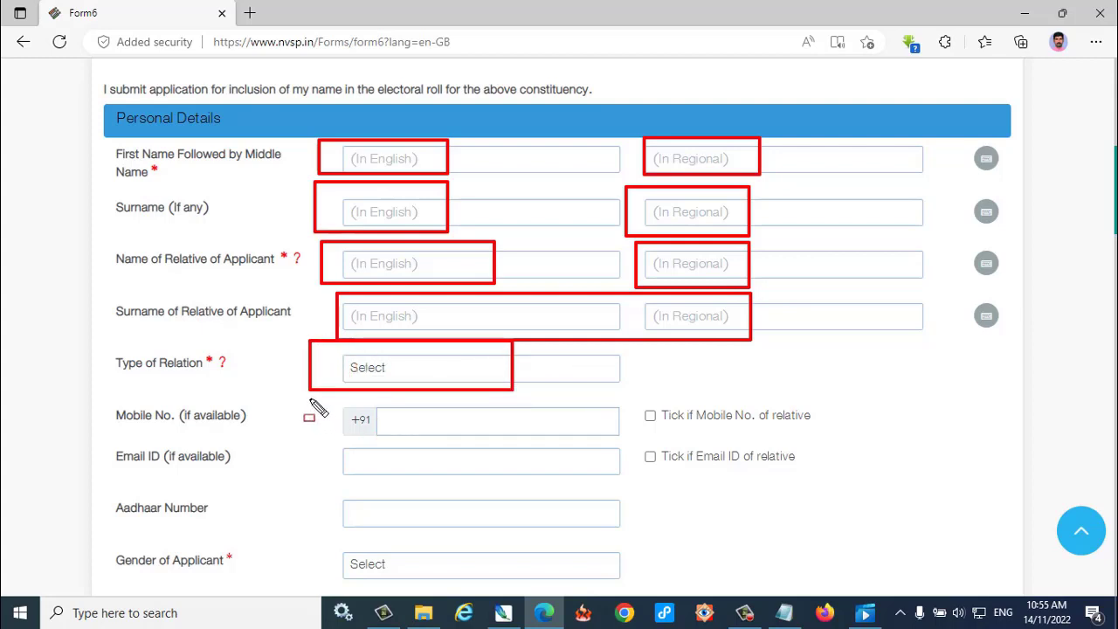
mouse_move(311, 399)
mouse_down()
mouse_move(437, 437)
mouse_move(636, 438)
mouse_up()
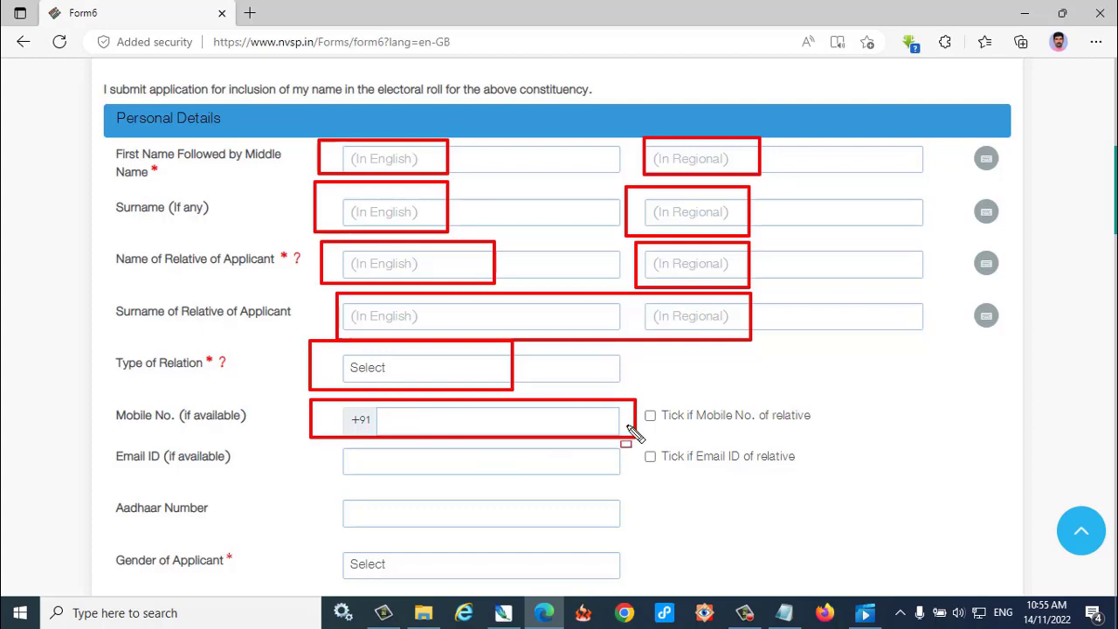
mouse_move(641, 401)
mouse_down()
mouse_move(774, 436)
mouse_move(828, 434)
mouse_up()
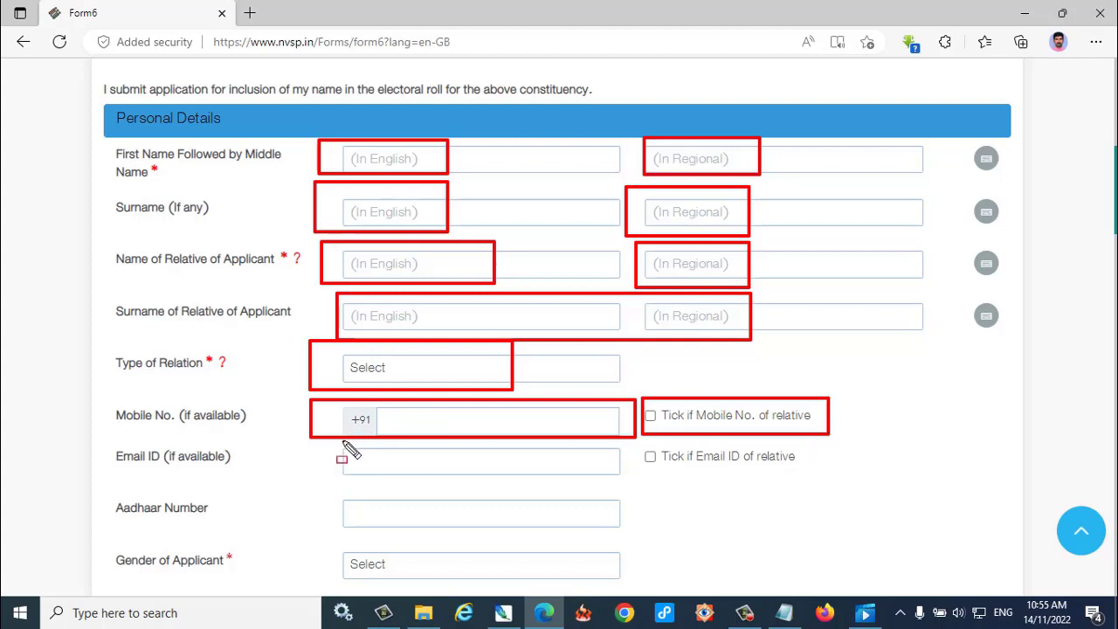
mouse_move(337, 443)
mouse_down()
mouse_move(357, 481)
mouse_move(824, 480)
mouse_up()
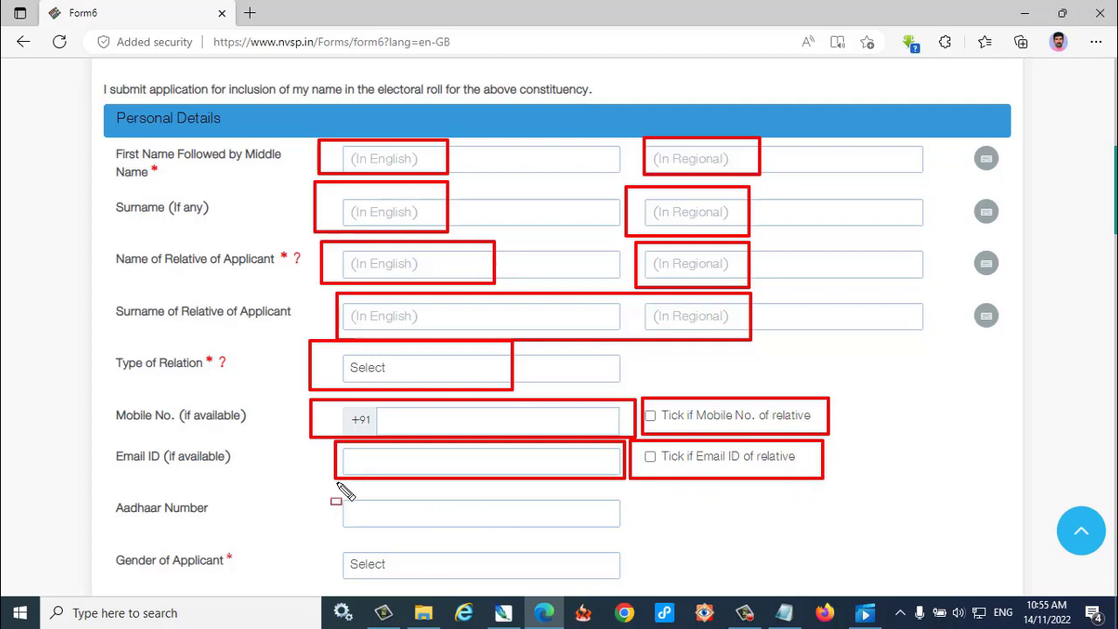
mouse_move(331, 486)
mouse_down()
mouse_move(352, 522)
mouse_move(639, 538)
mouse_up()
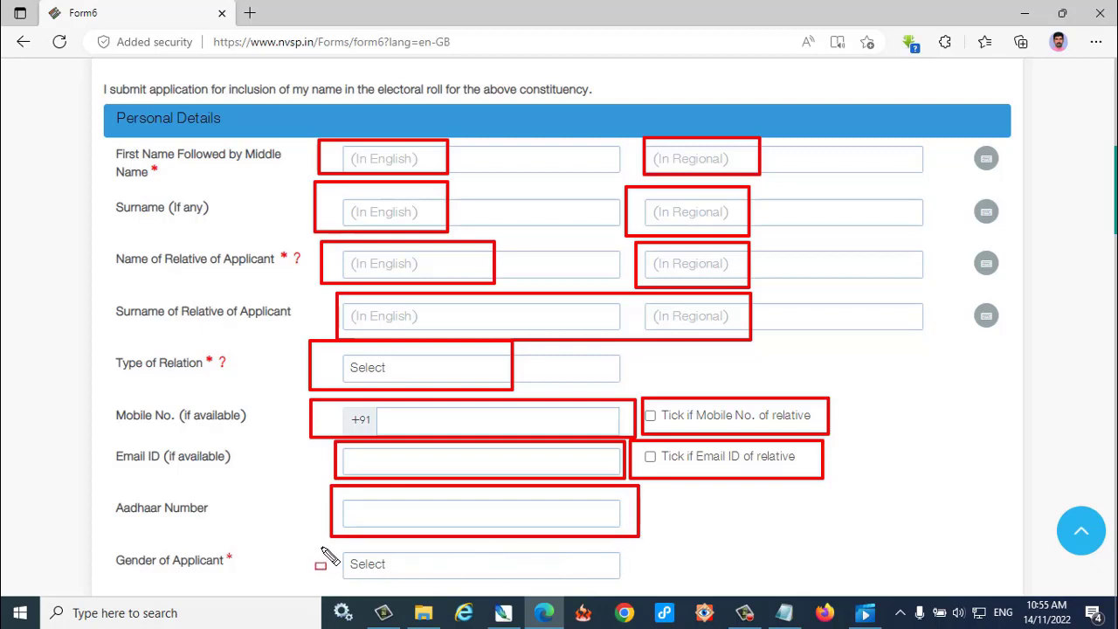
mouse_move(319, 545)
mouse_down()
mouse_move(484, 586)
mouse_move(648, 584)
mouse_up()
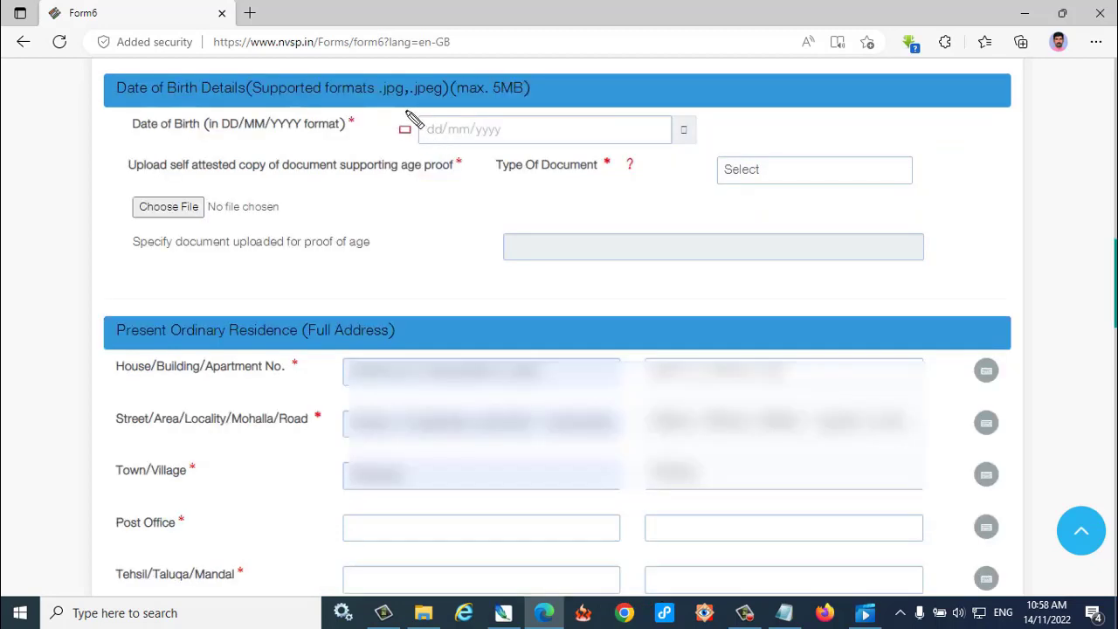
Step: Examine the date of birth field and the age proof document type and file upload requirements
mouse_move(405, 111)
mouse_down()
mouse_move(439, 146)
mouse_move(595, 149)
mouse_up()
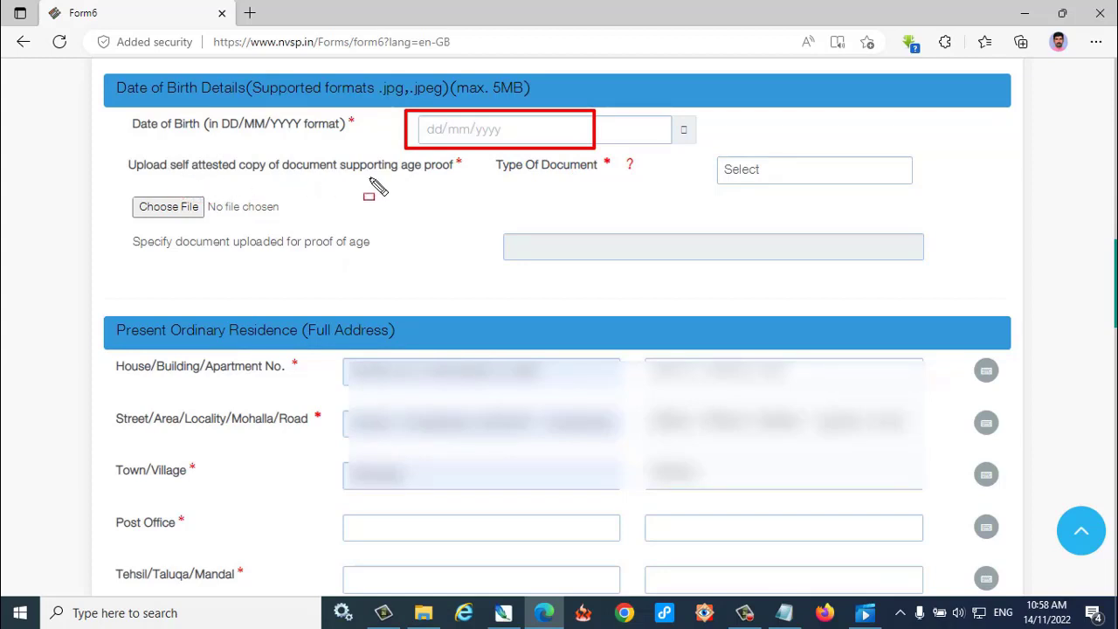
mouse_move(369, 152)
mouse_down()
mouse_move(404, 171)
mouse_move(470, 176)
mouse_up()
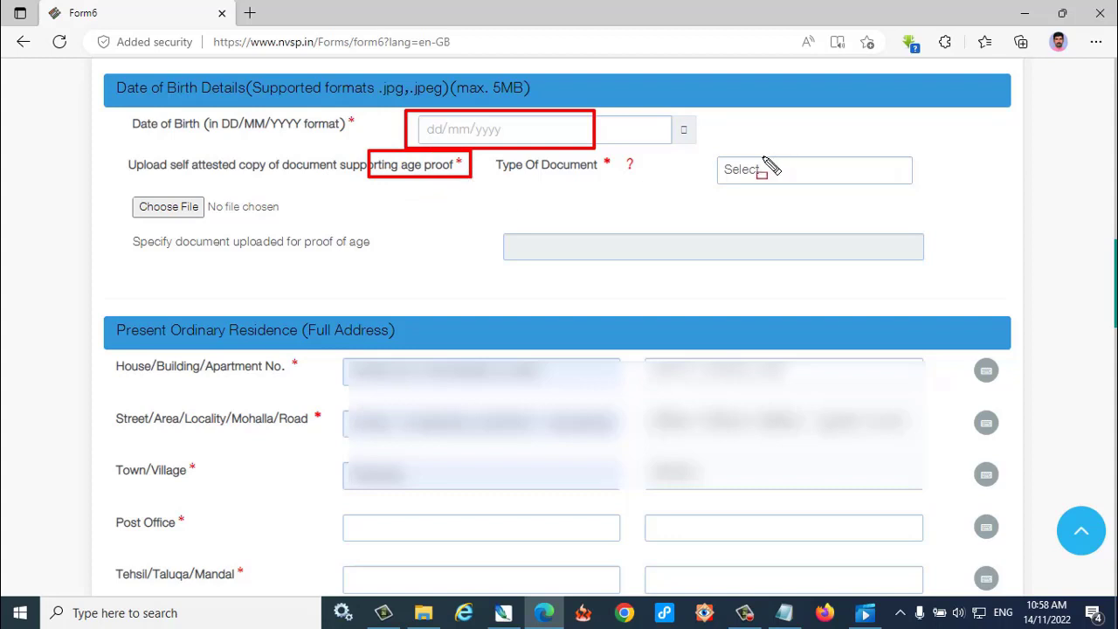
mouse_move(699, 143)
mouse_down()
mouse_move(839, 199)
mouse_move(904, 200)
mouse_up()
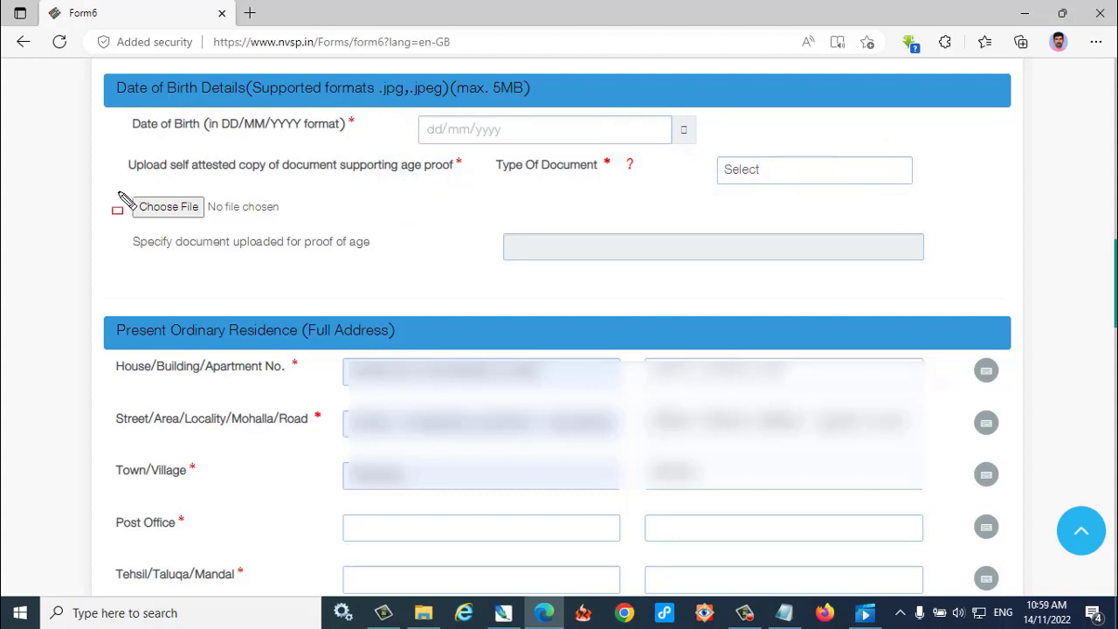
drag(117, 192, 232, 229)
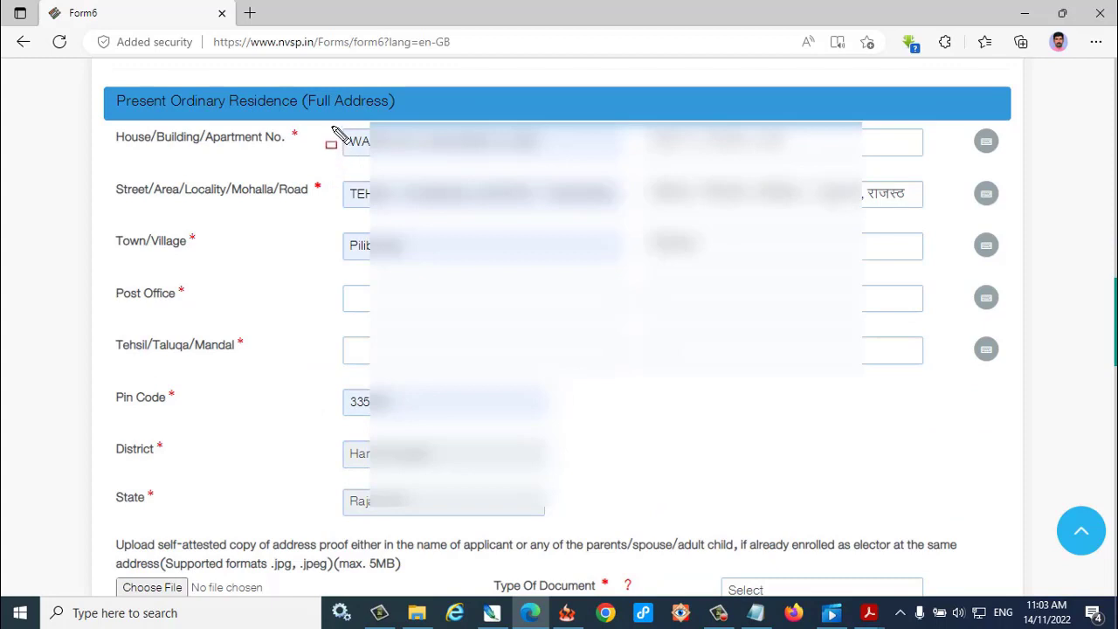
Step: Examine the Present Ordinary Residence address fields, from house number to state, and the address proof upload
mouse_move(333, 121)
mouse_down()
mouse_move(367, 173)
mouse_move(487, 177)
mouse_move(498, 166)
mouse_up()
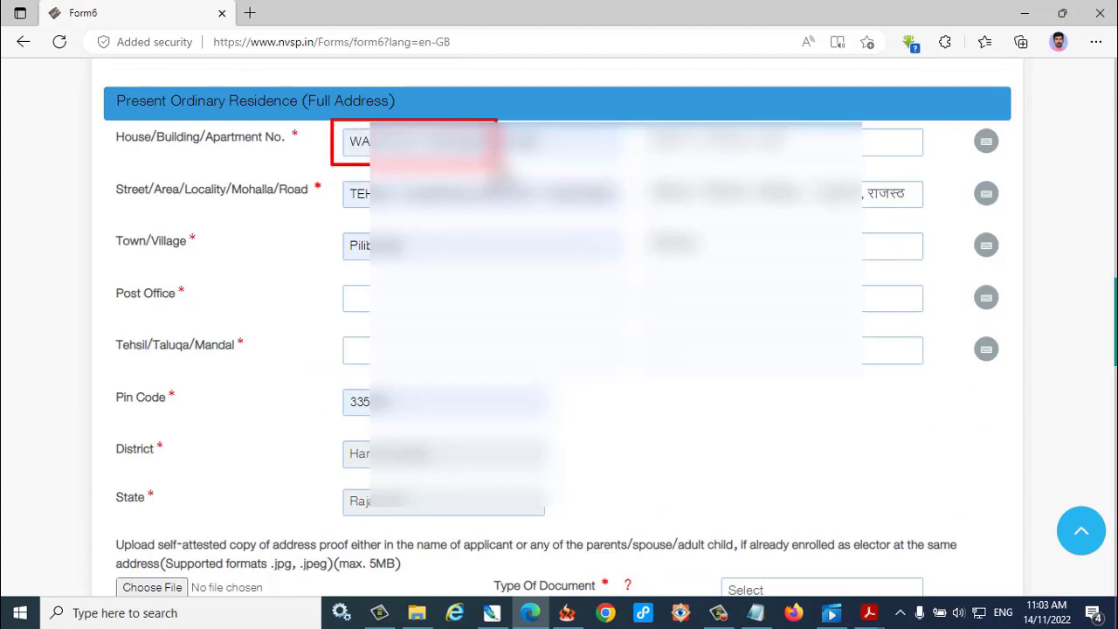
drag(636, 121, 809, 163)
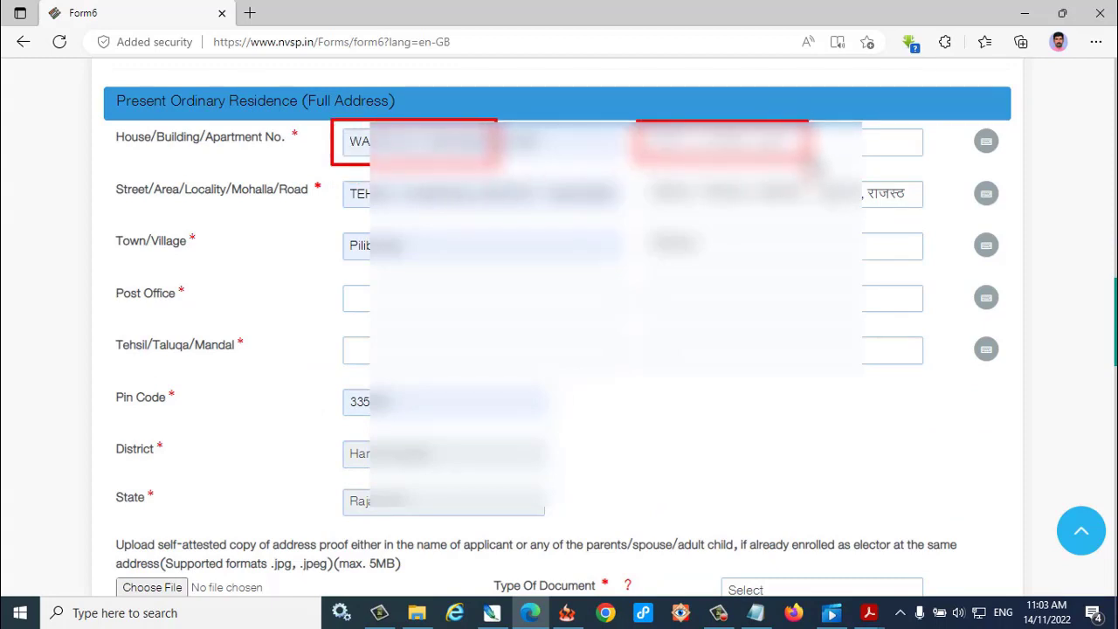
mouse_move(330, 178)
mouse_down()
mouse_move(355, 206)
mouse_move(542, 215)
mouse_up()
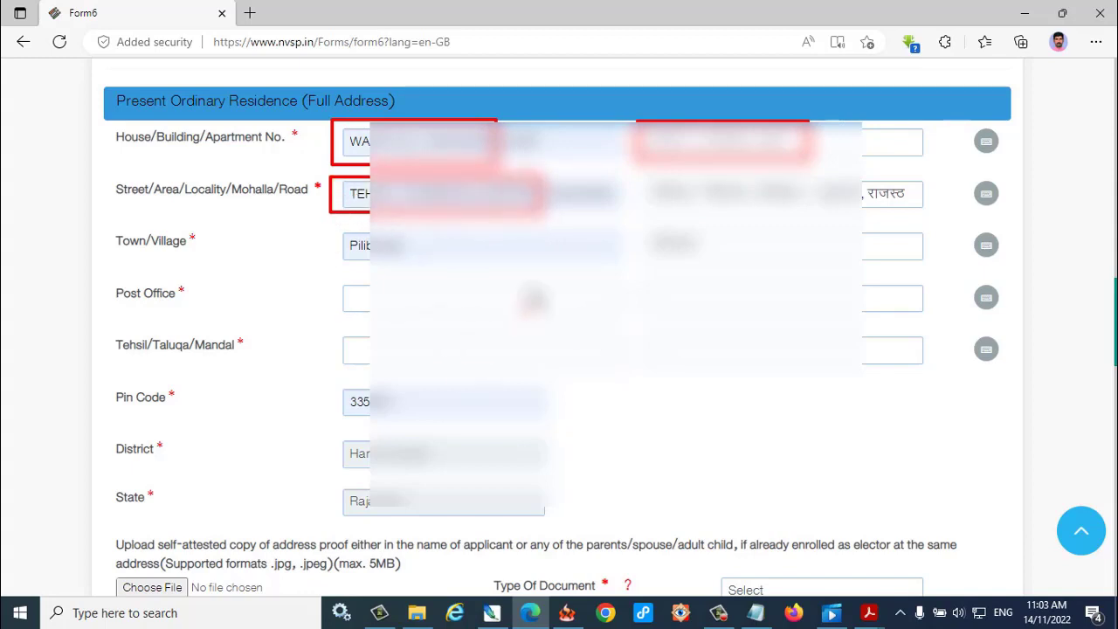
mouse_move(314, 119)
mouse_down()
mouse_move(361, 306)
mouse_move(519, 375)
mouse_move(953, 381)
mouse_up()
drag(306, 362, 572, 413)
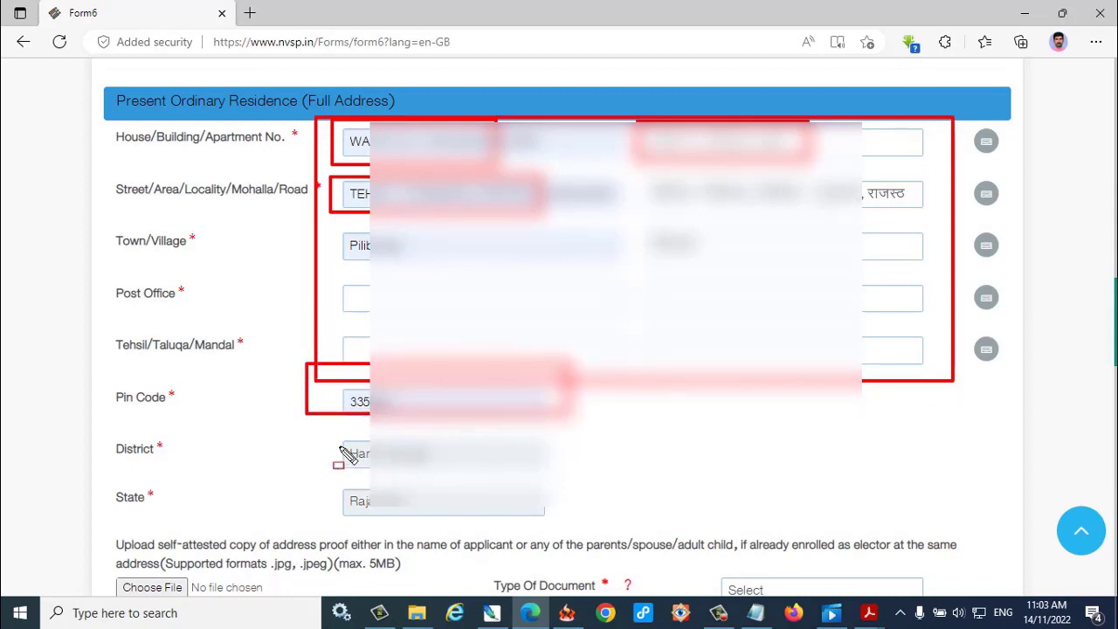
mouse_move(271, 425)
mouse_down()
mouse_move(353, 478)
mouse_move(543, 474)
mouse_up()
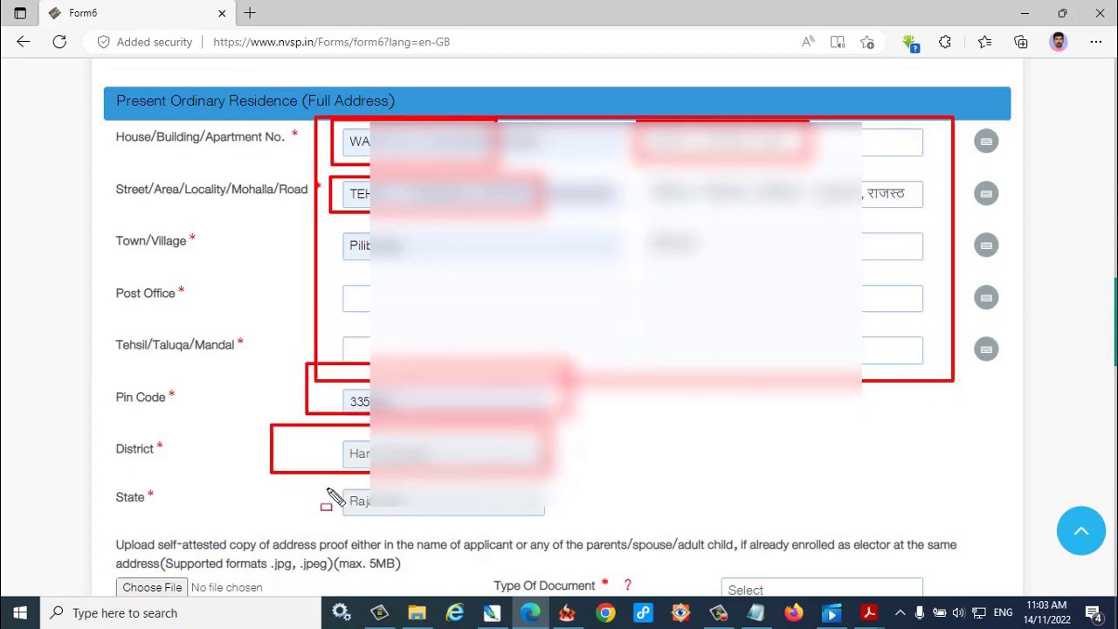
drag(326, 488, 549, 515)
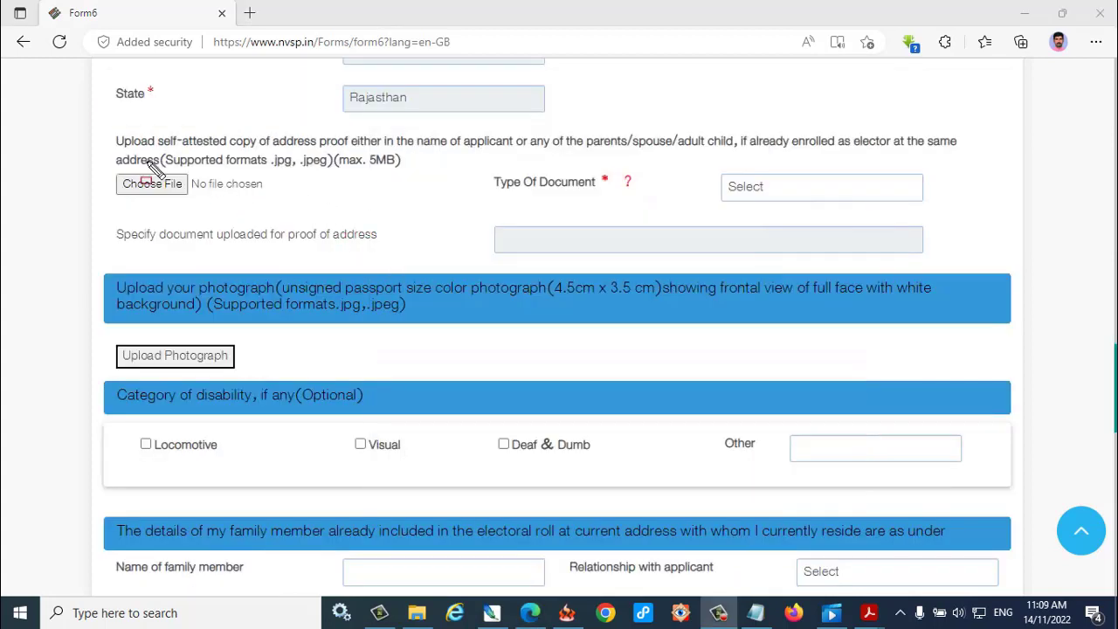
mouse_move(98, 125)
mouse_down()
mouse_move(121, 207)
mouse_move(357, 210)
mouse_up()
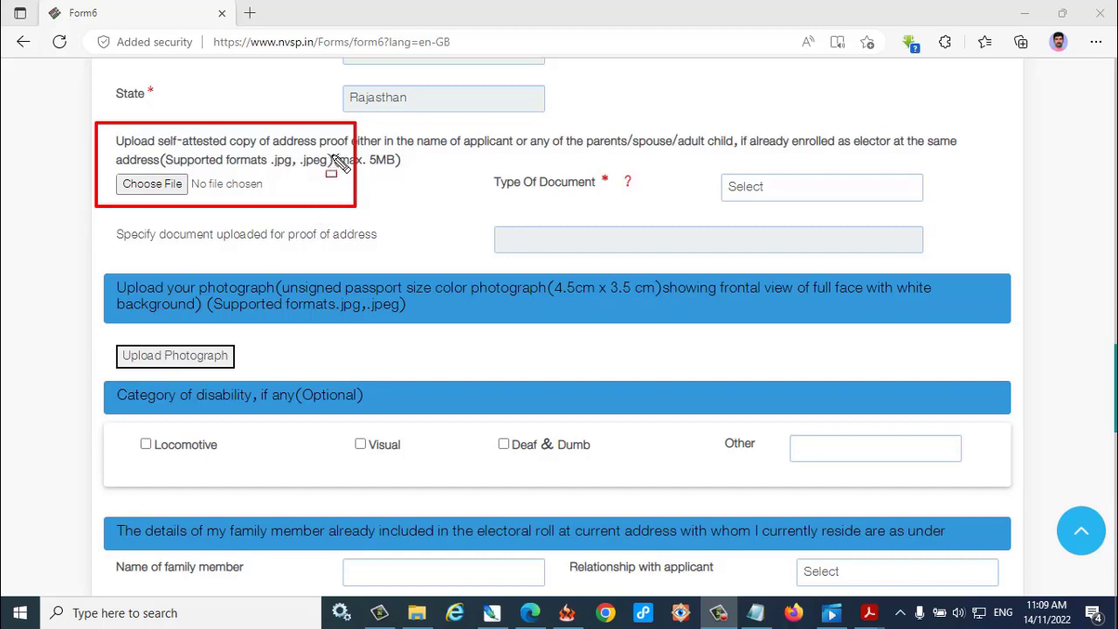
Step: Examine the address proof's supported file formats and size limit, and open the choices for its document type
drag(322, 146, 415, 172)
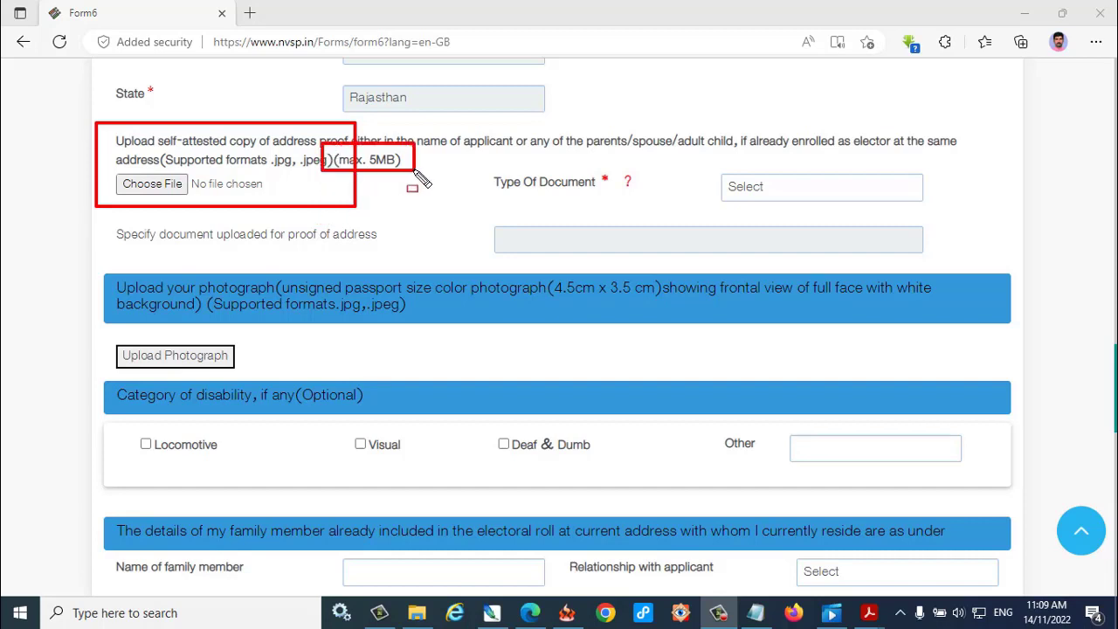
drag(253, 140, 354, 181)
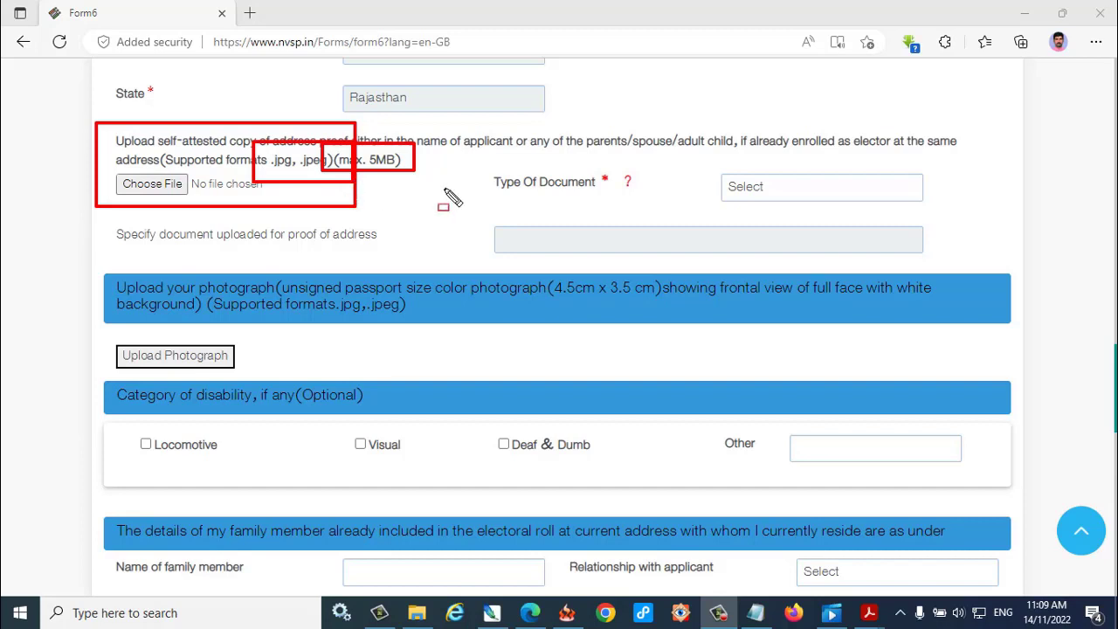
key(Escape)
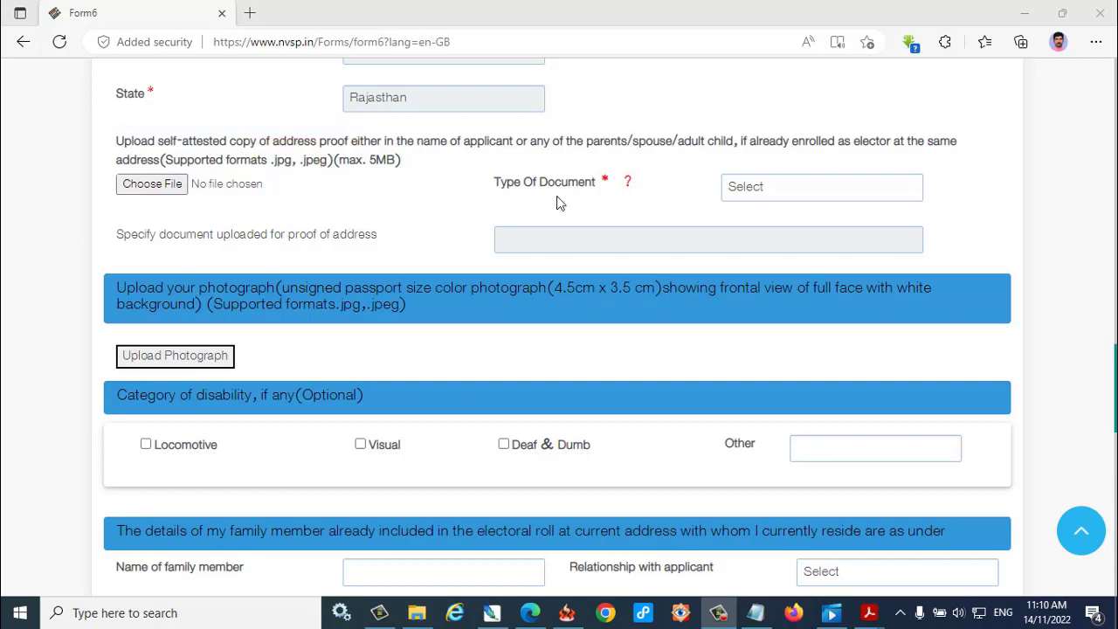
click(783, 194)
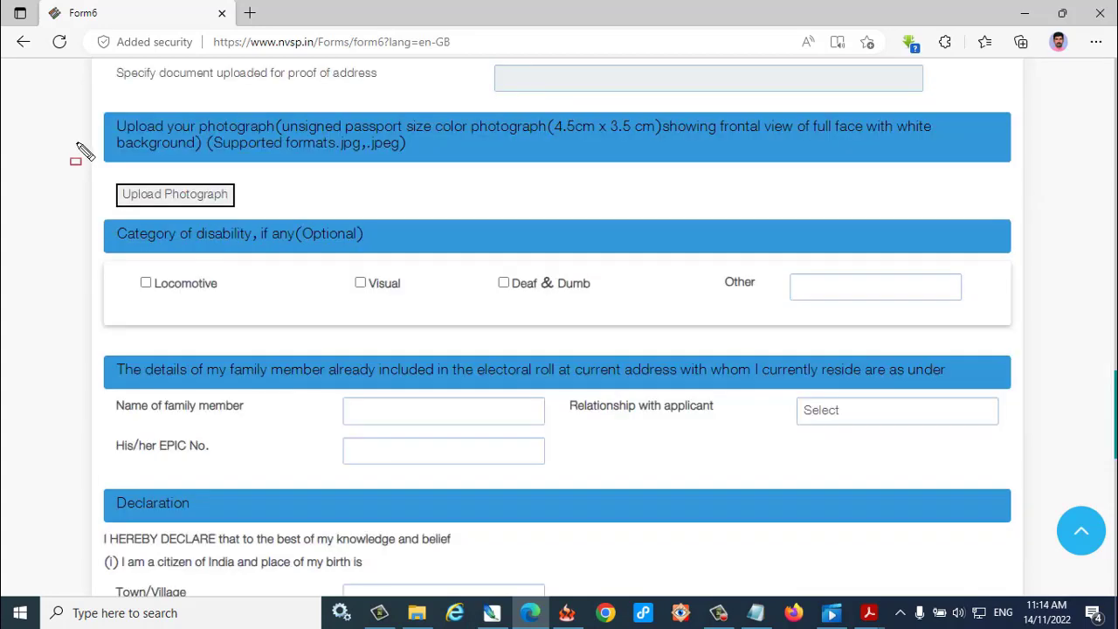
Step: Examine the photograph upload and the optional disability categories: Locomotive, Visual, Deaf & Dumb and Other
mouse_move(86, 163)
mouse_down()
mouse_move(180, 199)
mouse_move(256, 210)
mouse_up()
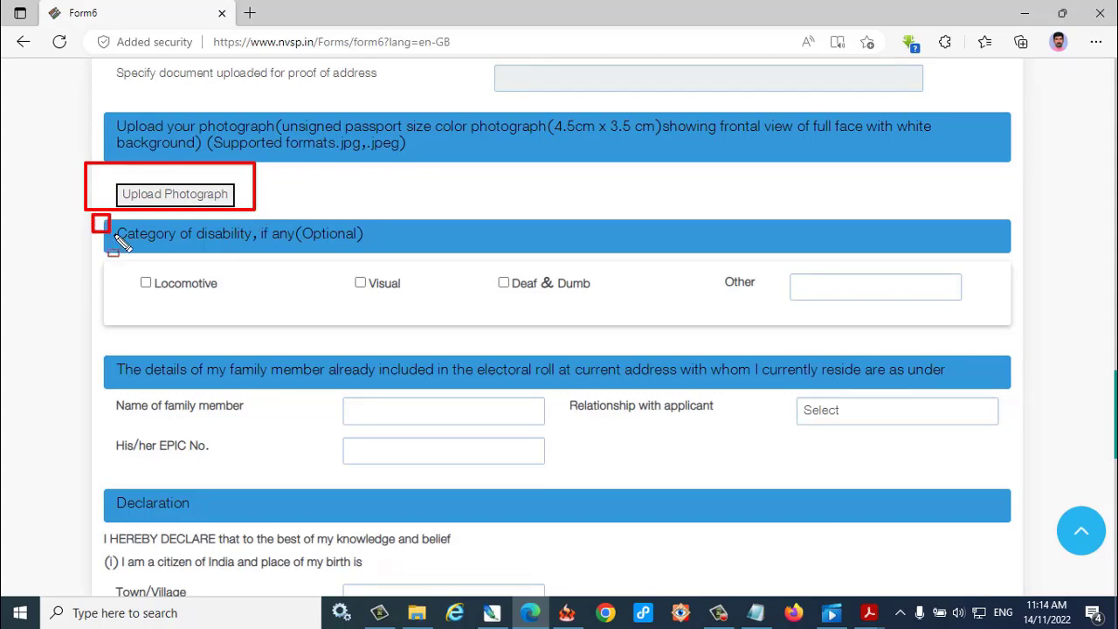
mouse_move(93, 215)
mouse_down()
mouse_move(387, 268)
mouse_move(400, 255)
mouse_up()
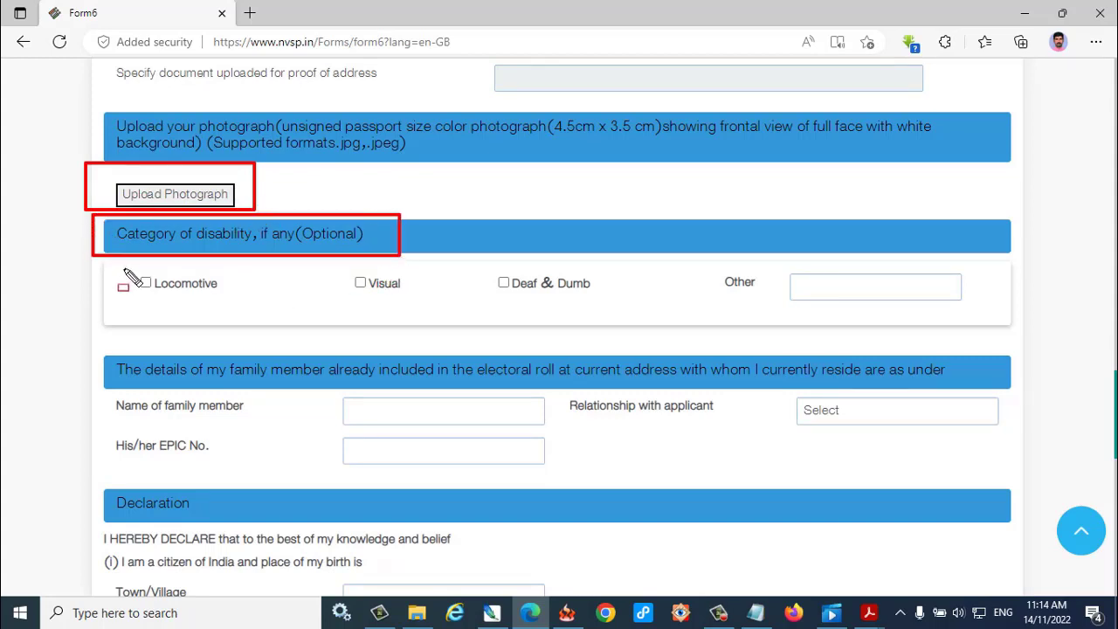
drag(123, 267, 257, 288)
drag(330, 269, 433, 305)
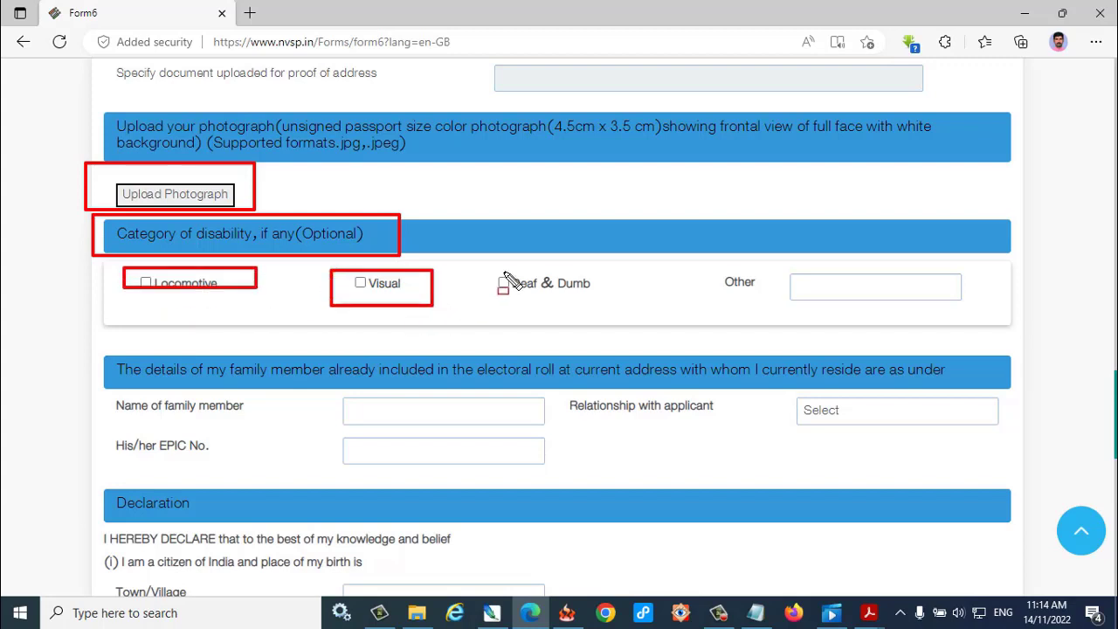
drag(483, 256, 613, 309)
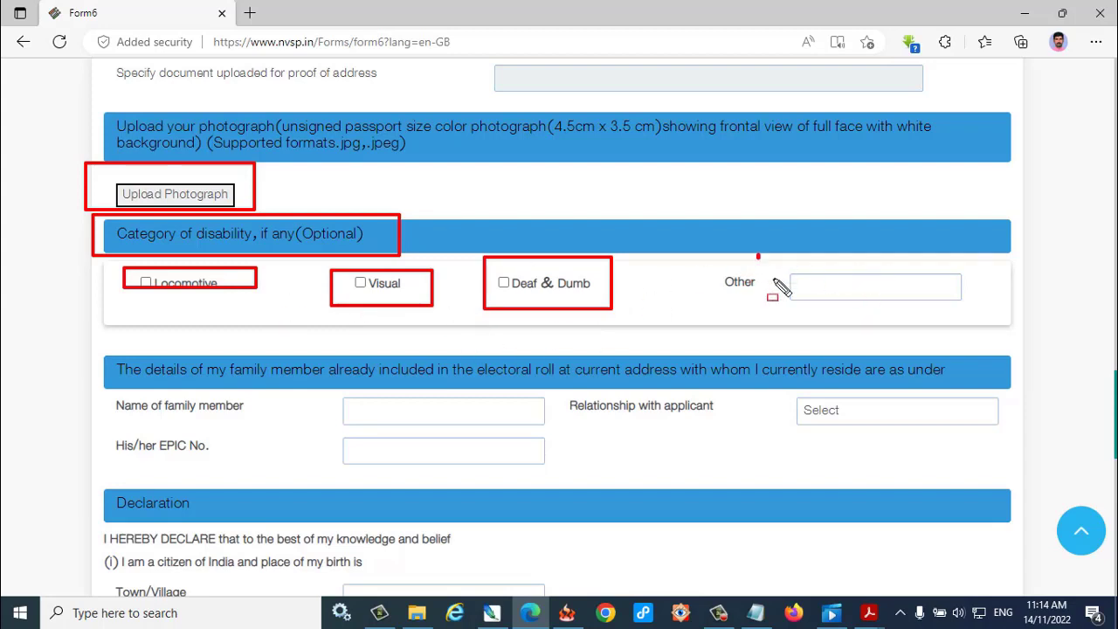
drag(757, 255, 980, 310)
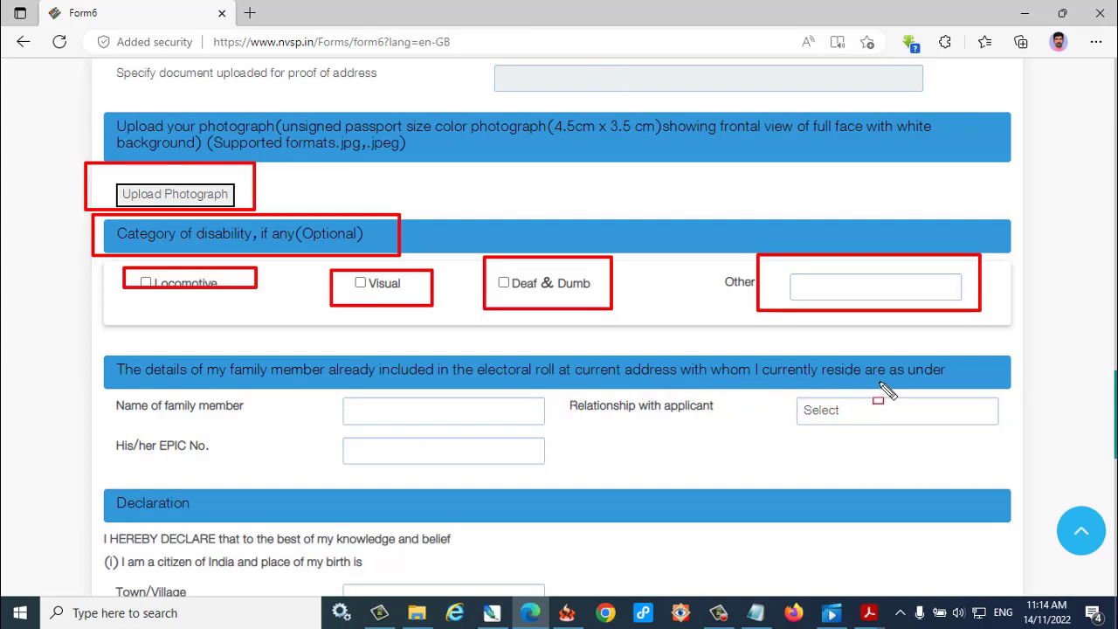
Step: Examine the fields for the enrolled family member's name, relationship with the applicant and EPIC number
mouse_move(79, 359)
mouse_down()
mouse_move(128, 419)
mouse_move(622, 484)
mouse_move(1019, 474)
mouse_up()
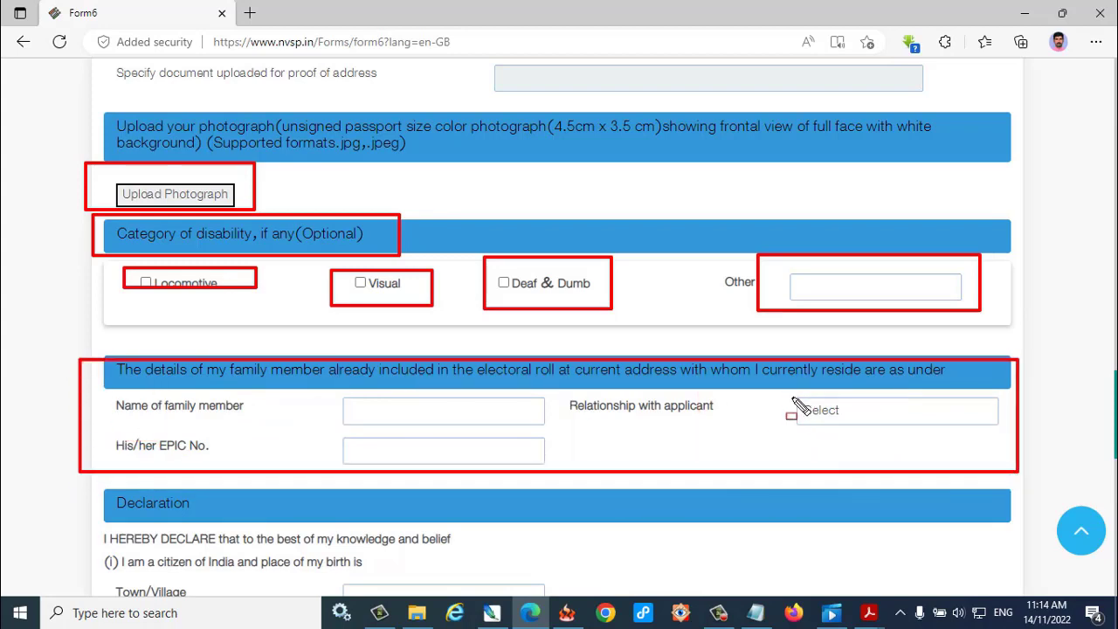
drag(792, 395, 965, 438)
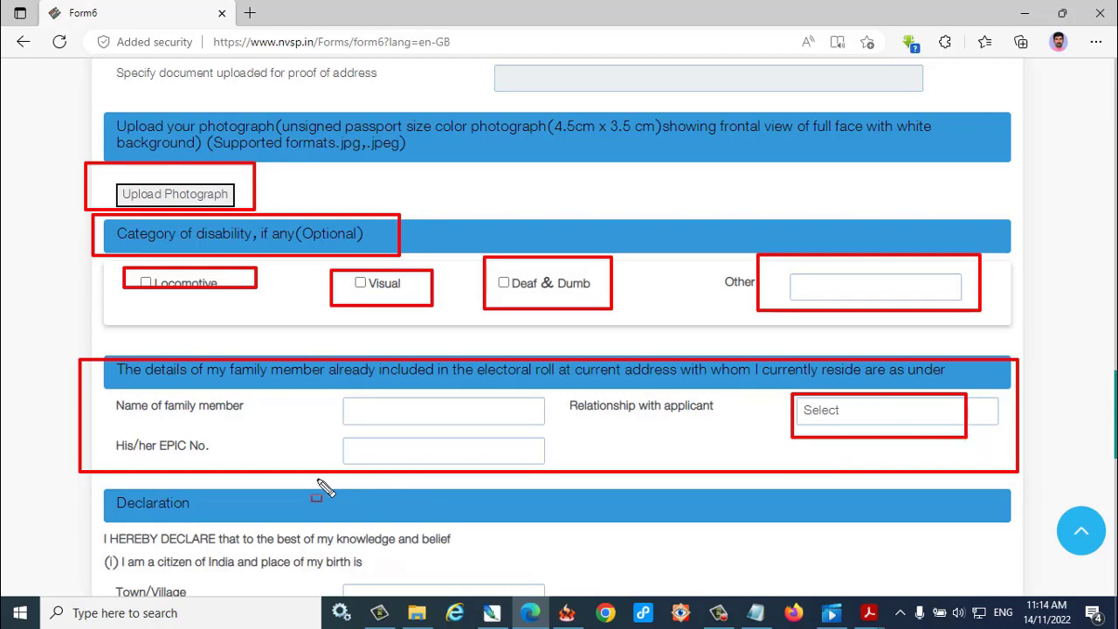
mouse_move(314, 430)
mouse_down()
mouse_move(399, 464)
mouse_move(566, 474)
mouse_up()
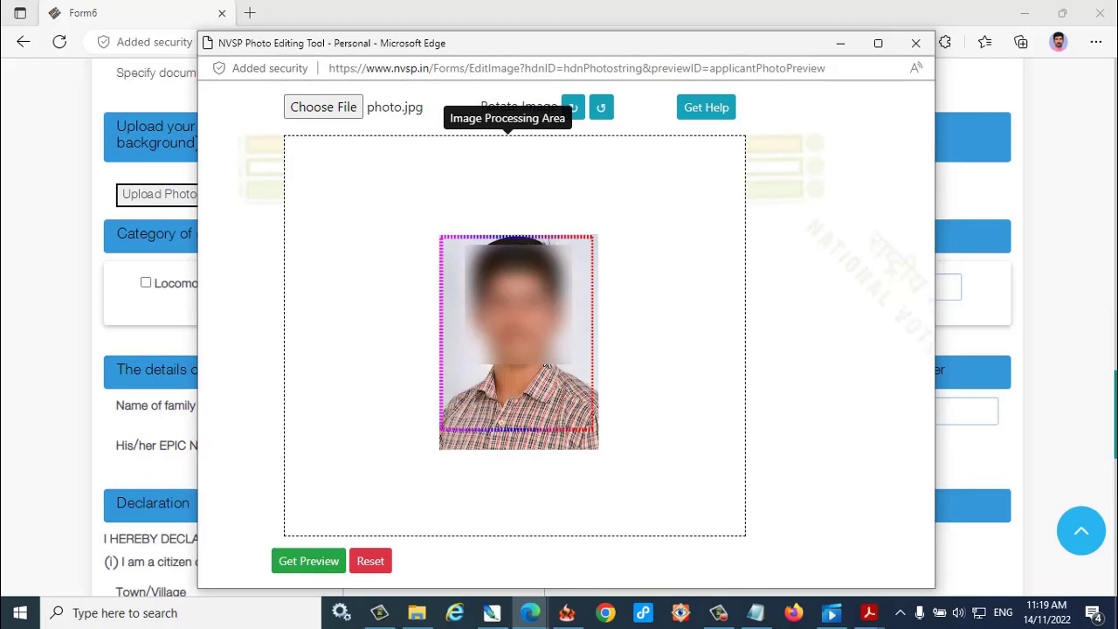
Step: Preview the cropped photo.jpg in the photo editing tool and save it as the applicant's photograph
click(311, 560)
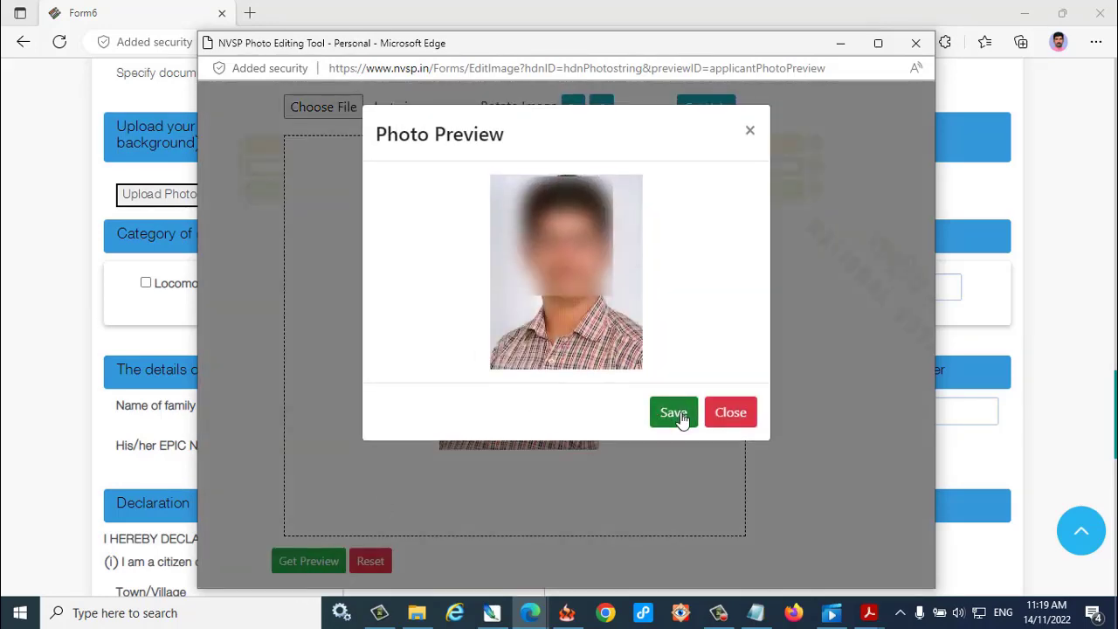
click(673, 413)
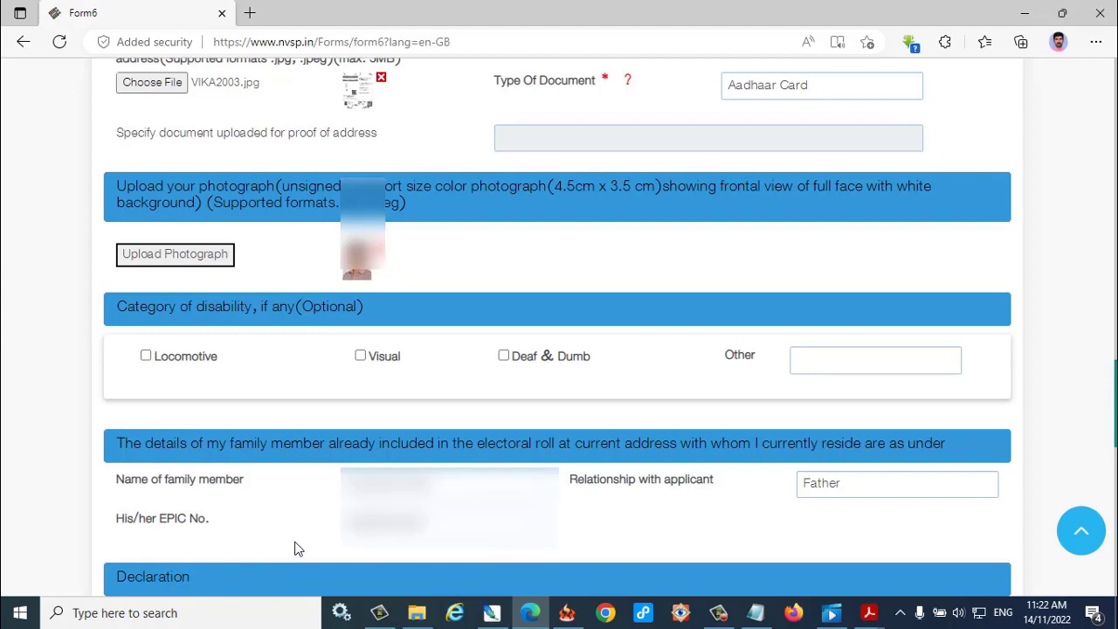
Step: Examine the Declaration's town, state and district of birth, the date of residence and the field naming the enclosed age proof document
scroll(294, 547, down, 5)
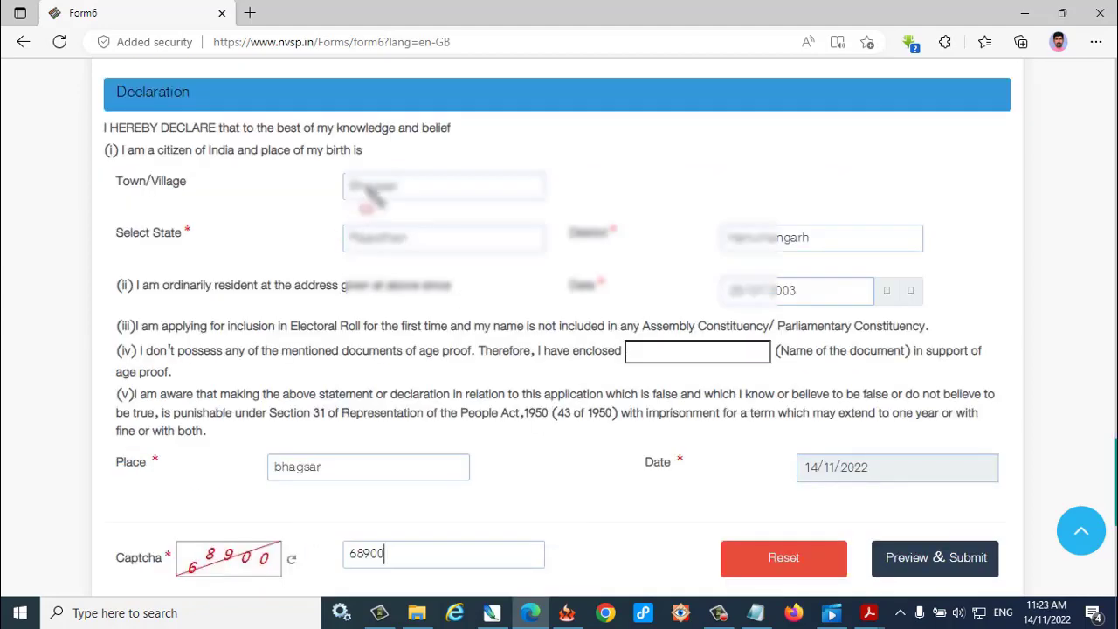
drag(333, 166, 536, 201)
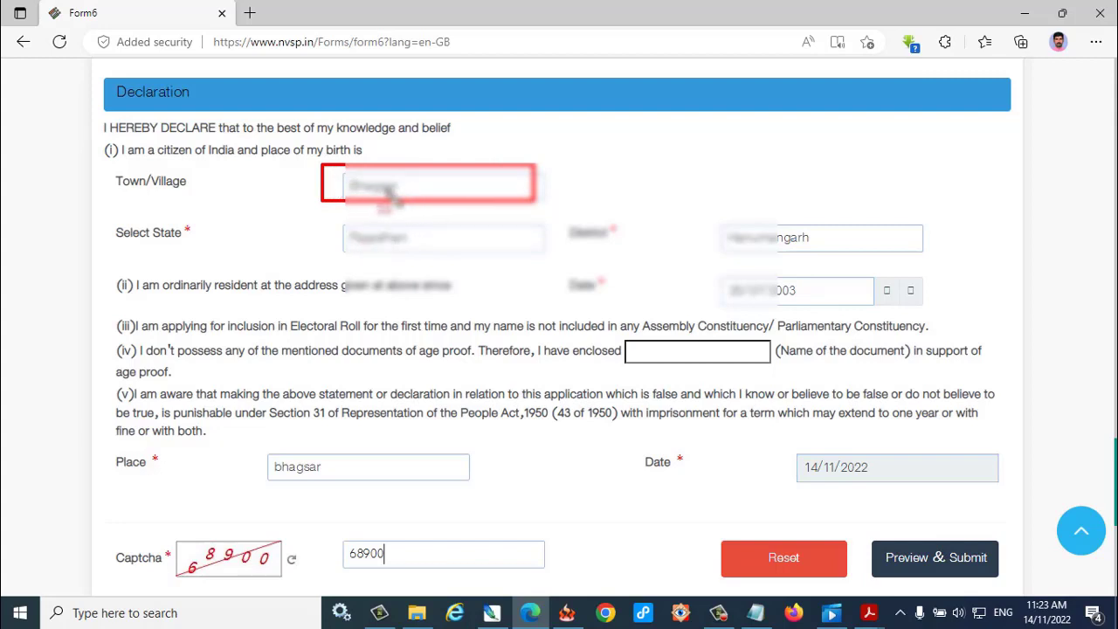
mouse_move(334, 212)
mouse_down()
mouse_move(354, 232)
mouse_move(472, 278)
mouse_move(479, 264)
mouse_up()
mouse_move(671, 188)
mouse_down()
mouse_move(774, 268)
mouse_move(861, 256)
mouse_up()
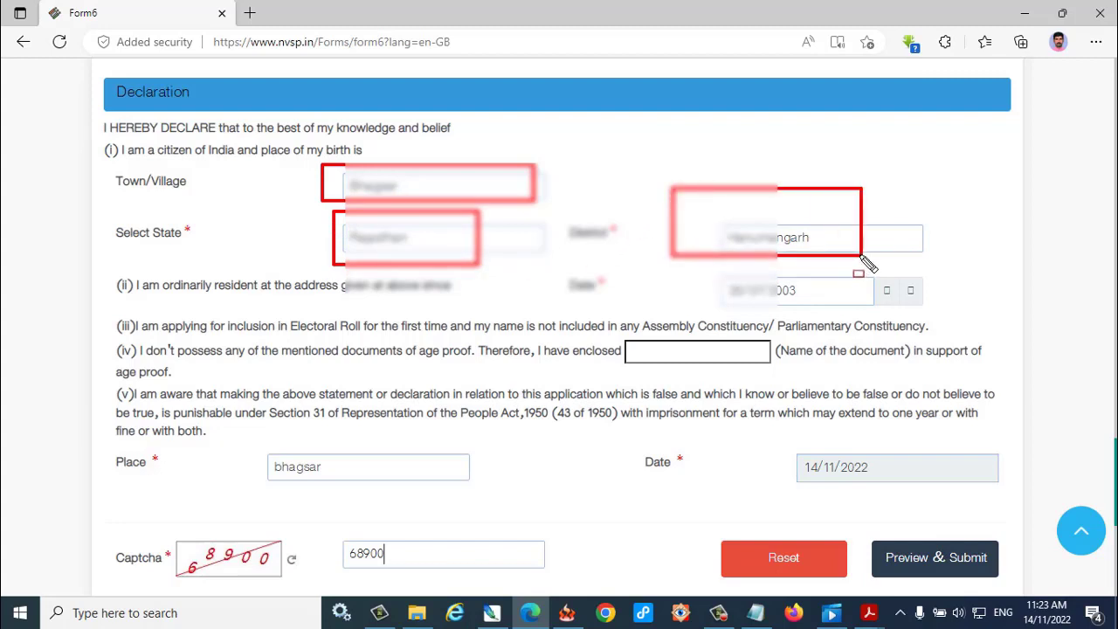
mouse_move(708, 266)
mouse_down()
mouse_move(744, 308)
mouse_move(926, 339)
mouse_move(952, 312)
mouse_up()
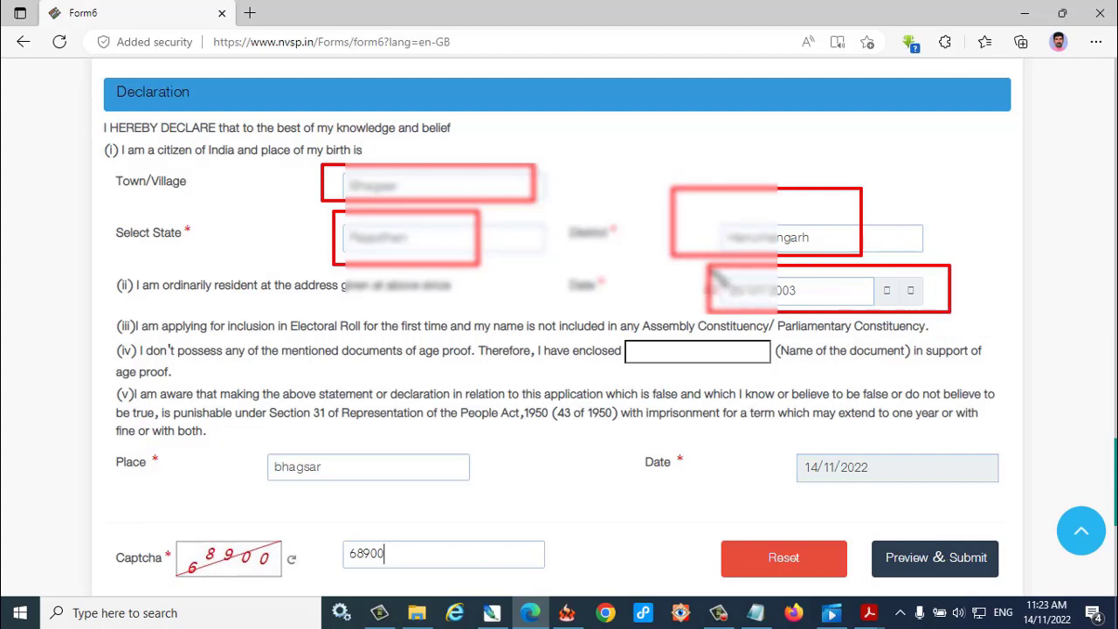
mouse_move(707, 266)
mouse_down()
mouse_move(765, 316)
mouse_move(954, 318)
mouse_up()
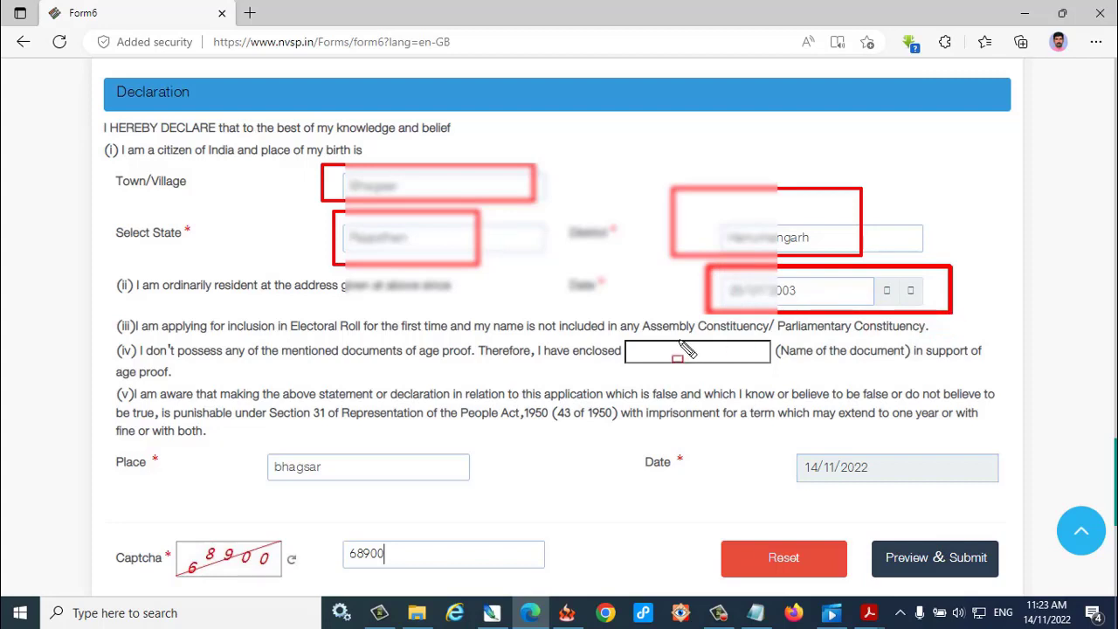
mouse_move(618, 341)
mouse_down()
mouse_move(653, 372)
mouse_move(772, 377)
mouse_up()
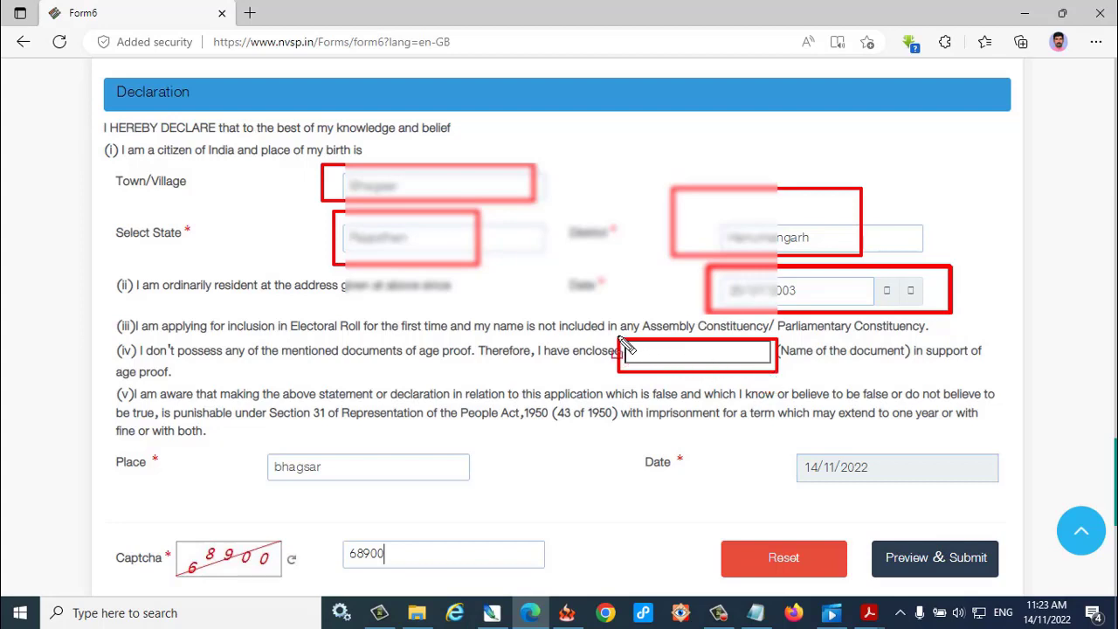
Step: Examine the declaration's place and date, the captcha entry and the Preview & Submit option
mouse_move(233, 439)
mouse_down()
mouse_move(241, 456)
mouse_move(464, 498)
mouse_up()
mouse_move(786, 437)
mouse_down()
mouse_move(800, 477)
mouse_move(994, 490)
mouse_up()
mouse_move(315, 523)
mouse_down()
mouse_move(390, 571)
mouse_move(526, 571)
mouse_up()
mouse_move(859, 532)
mouse_down()
mouse_move(936, 595)
mouse_move(1036, 584)
mouse_move(1019, 587)
mouse_up()
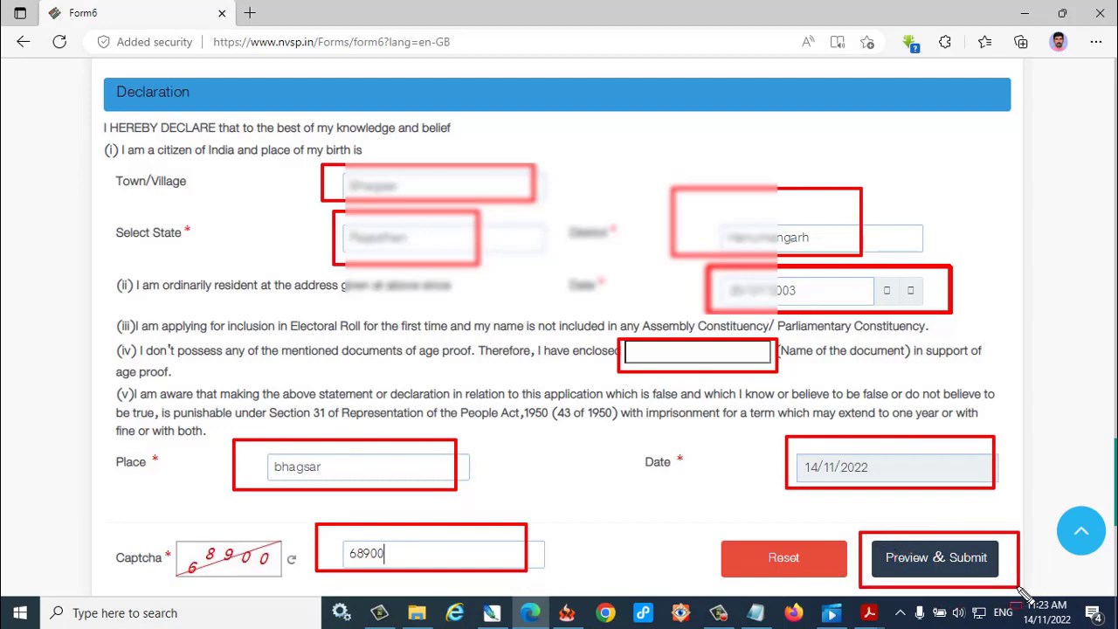
key(Escape)
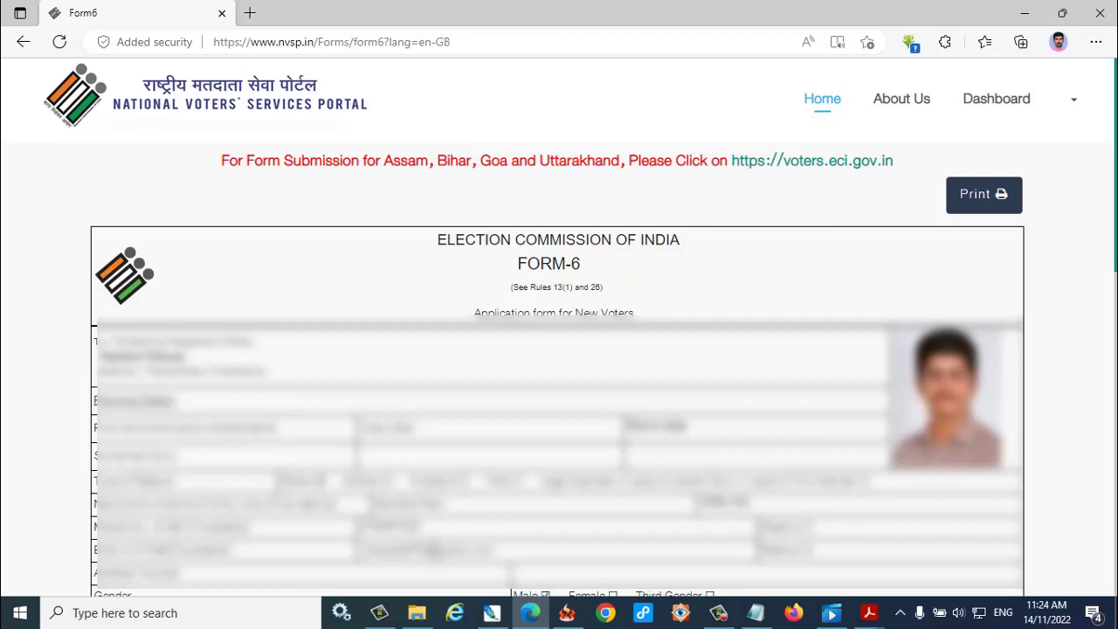
Step: Review the previewed Form 6 application down to its declaration and submit it
scroll(891, 450, down, 15)
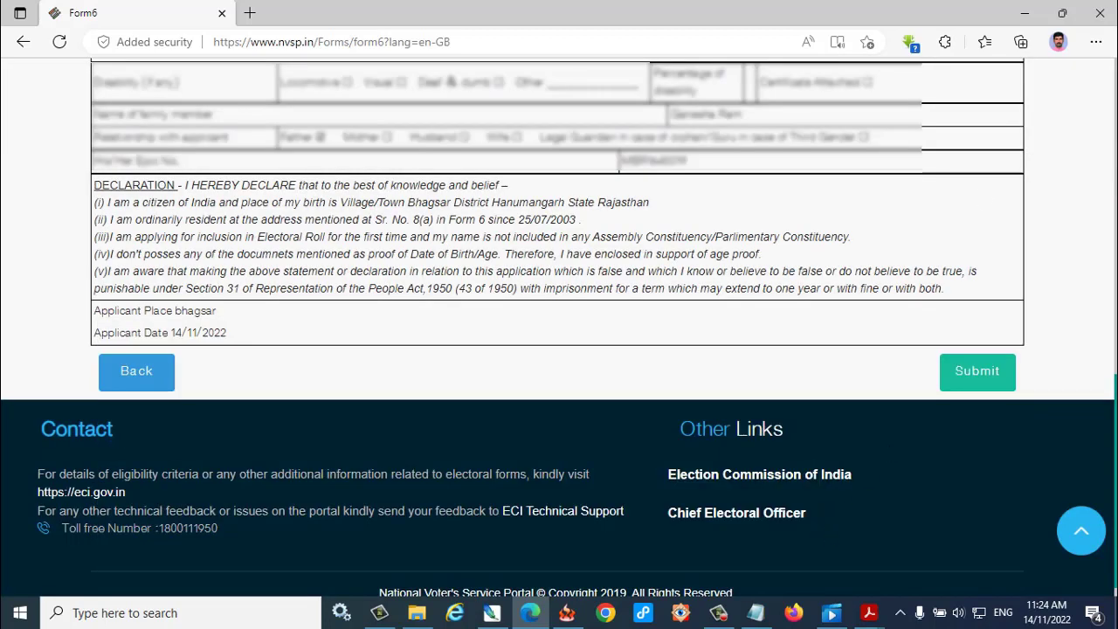
click(976, 376)
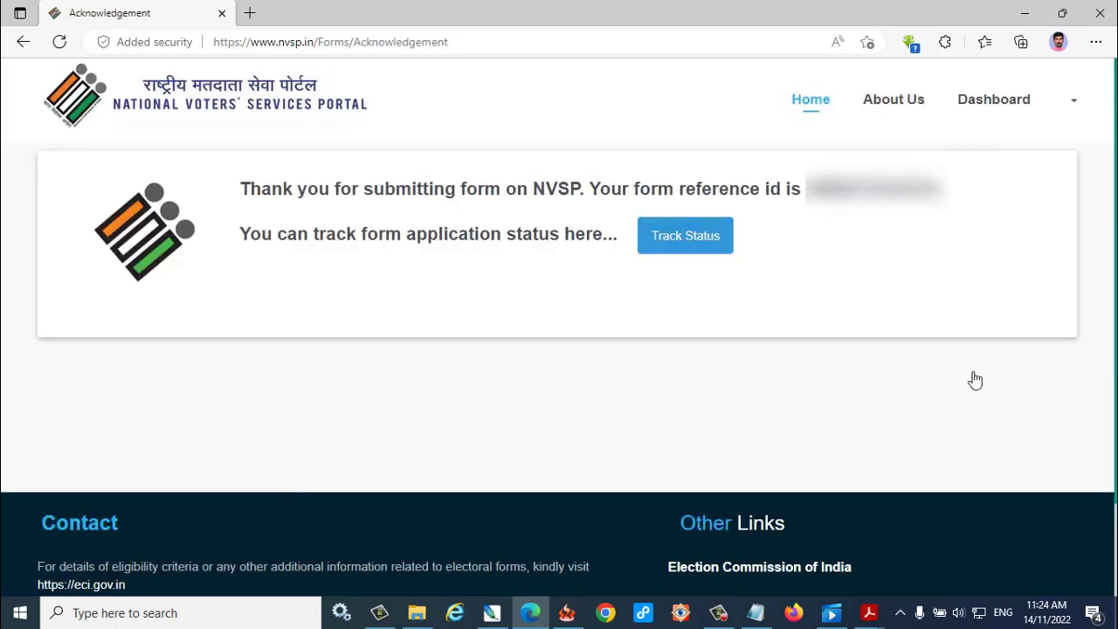